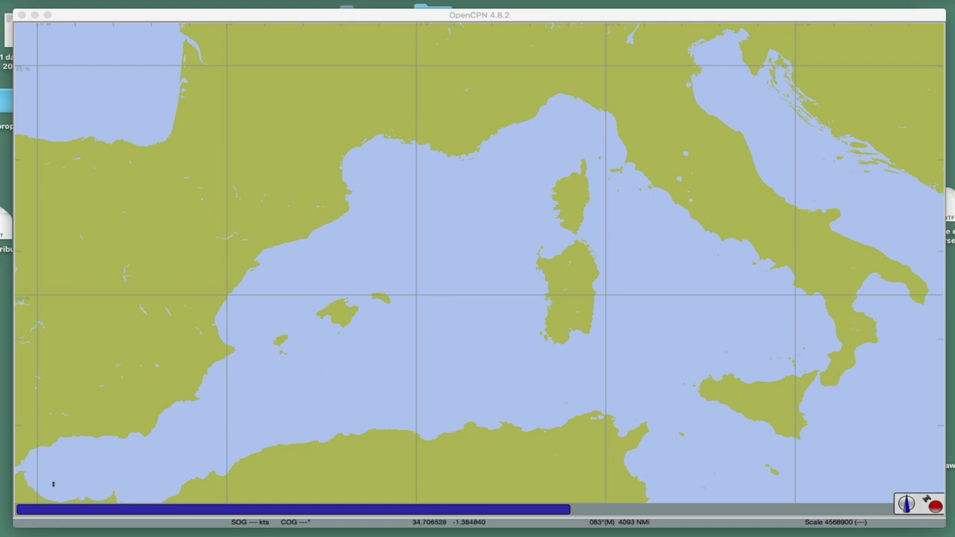
- In Chrome, return from the OpenSkiron grib page to the OpenSkiron home page
{"action": "key", "text": "super+Tab"}
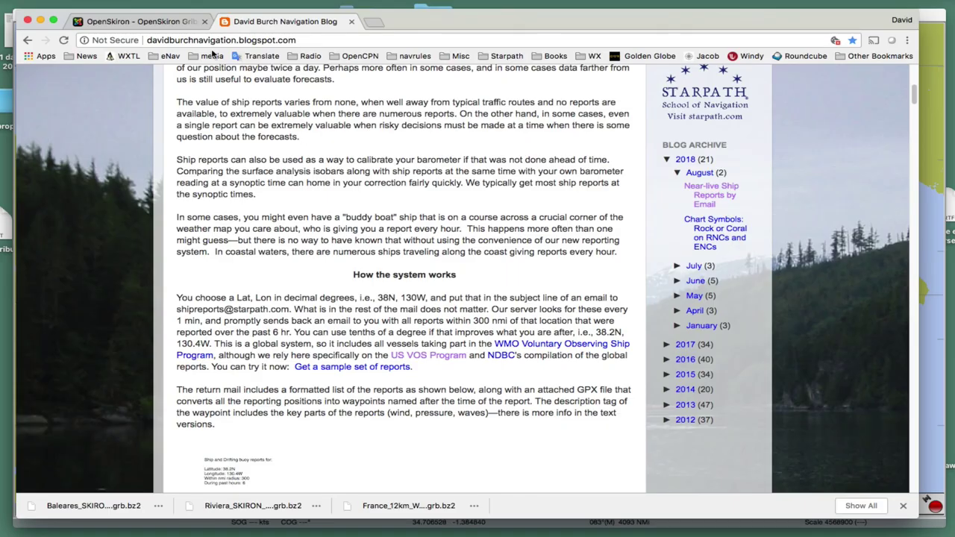
{"action": "left_click", "coordinate": [135, 24]}
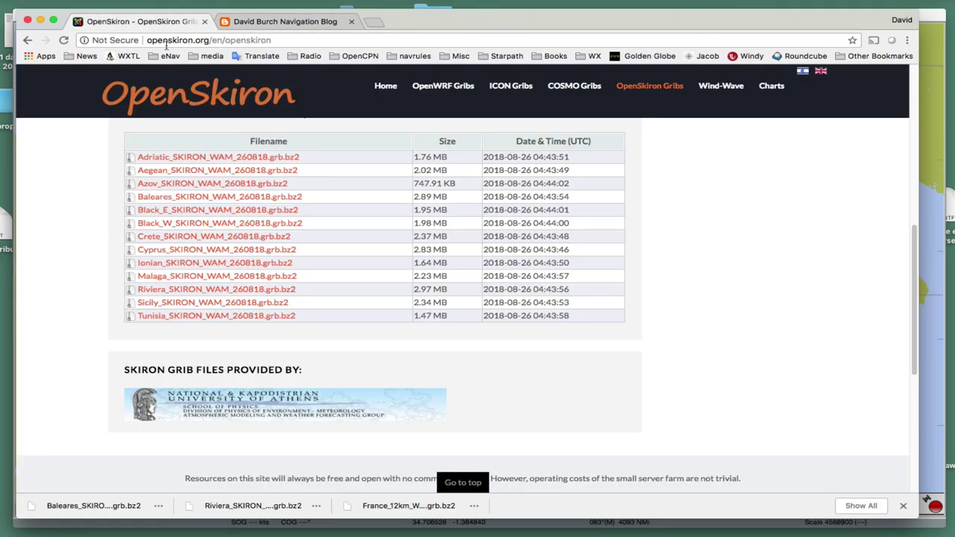
{"action": "scroll", "coordinate": [706, 387], "scroll_direction": "up", "scroll_amount": 10}
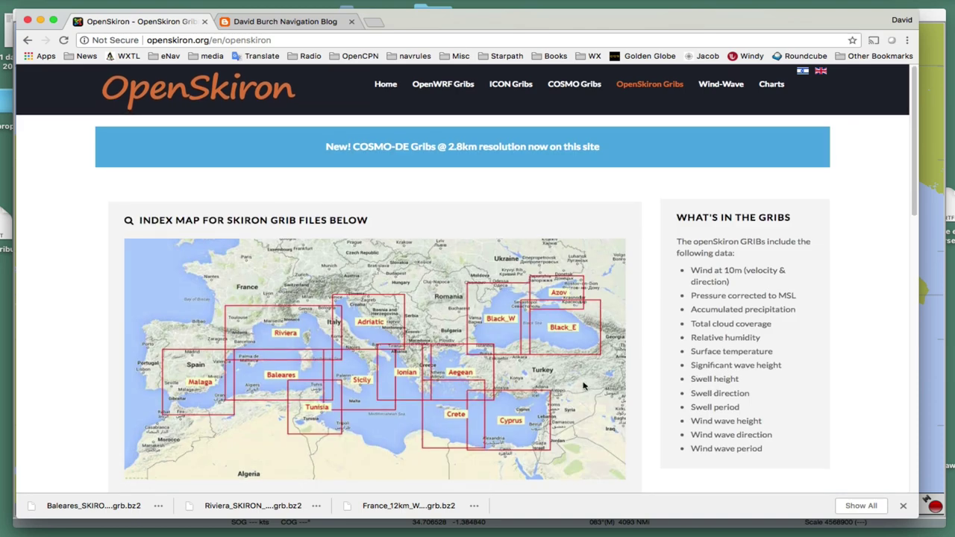
{"action": "left_click", "coordinate": [26, 40]}
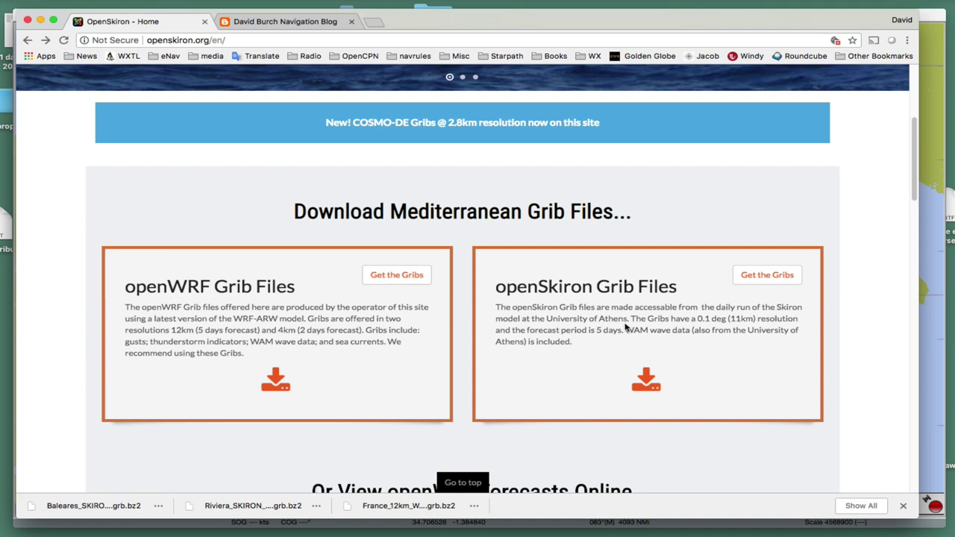
- Open the openWRF grib page and highlight the France 12 km file's 8.72 MB size
{"action": "left_click", "coordinate": [391, 278]}
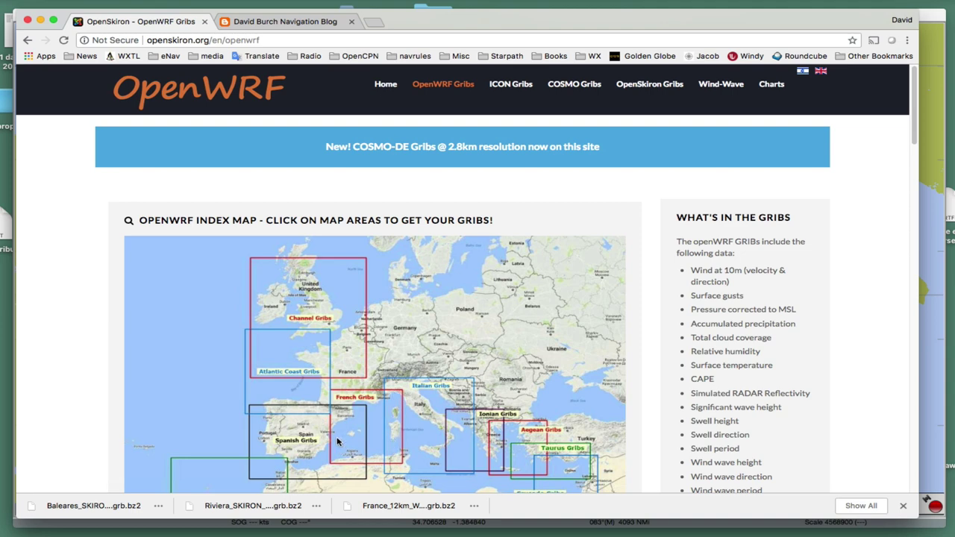
{"action": "scroll", "coordinate": [374, 437], "scroll_direction": "down", "scroll_amount": 10}
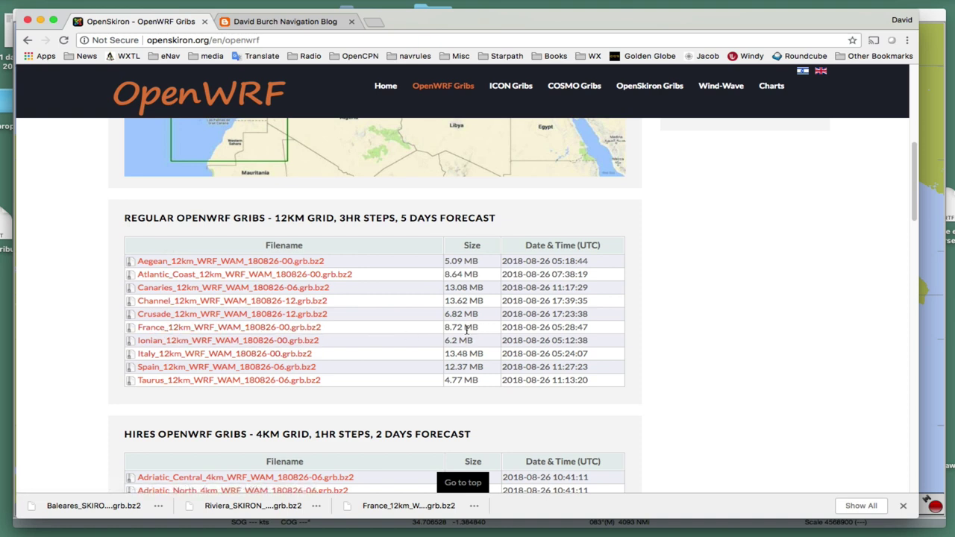
{"action": "left_click_drag", "start_coordinate": [445, 327], "coordinate": [484, 328]}
{"action": "scroll", "coordinate": [739, 377], "scroll_direction": "up", "scroll_amount": 10}
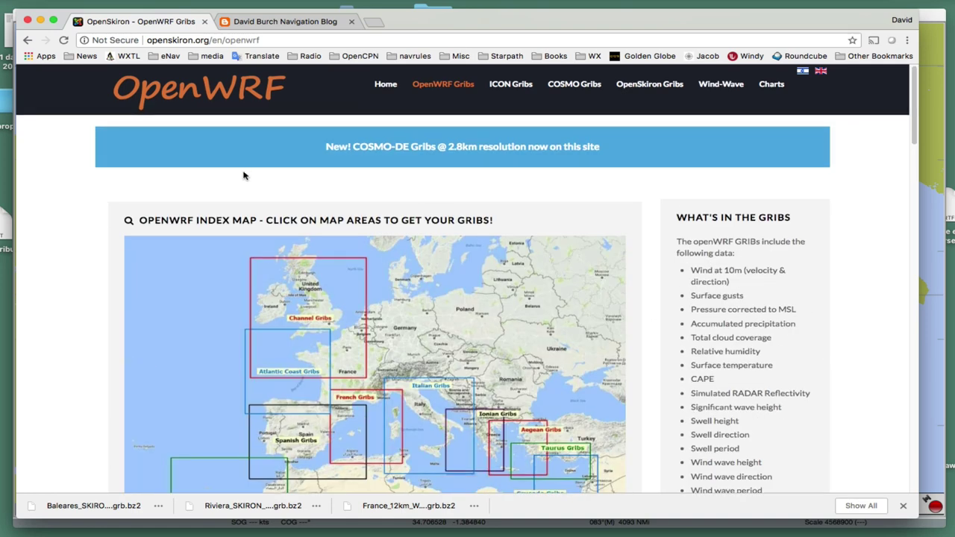
{"action": "scroll", "coordinate": [204, 356], "scroll_direction": "down", "scroll_amount": 5}
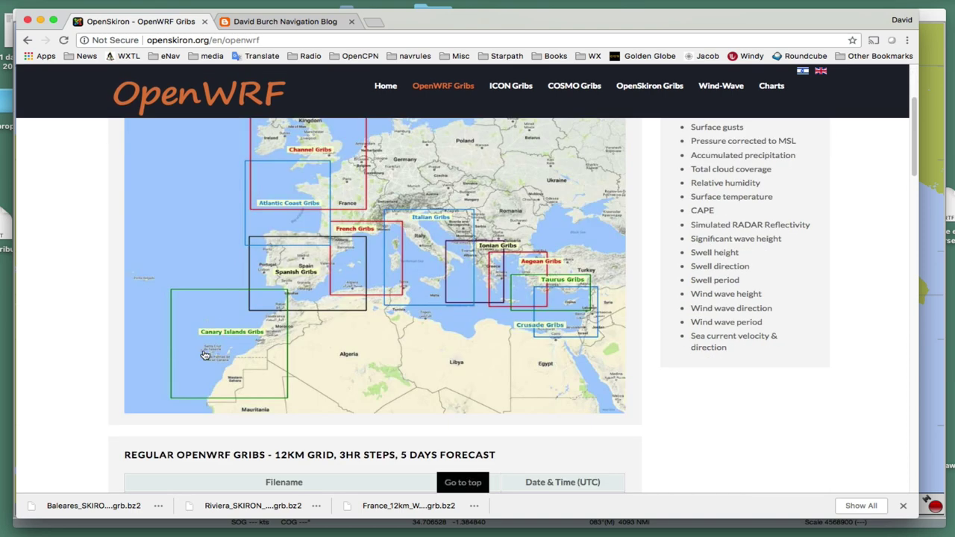
{"action": "scroll", "coordinate": [205, 356], "scroll_direction": "down", "scroll_amount": 1}
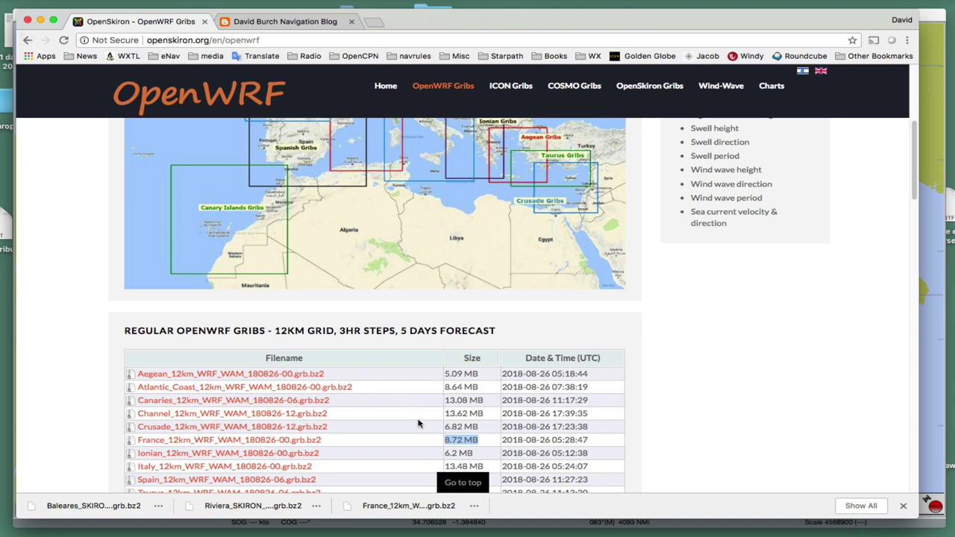
- Go back to the home page and open the openSkiron grib page's SKIRON_WAM file table
{"action": "left_click", "coordinate": [27, 42]}
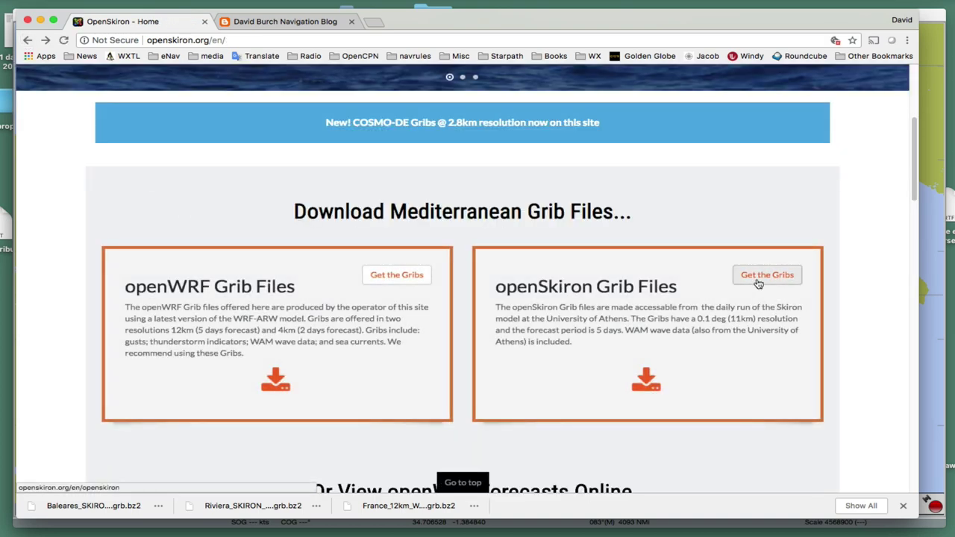
{"action": "left_click", "coordinate": [758, 282]}
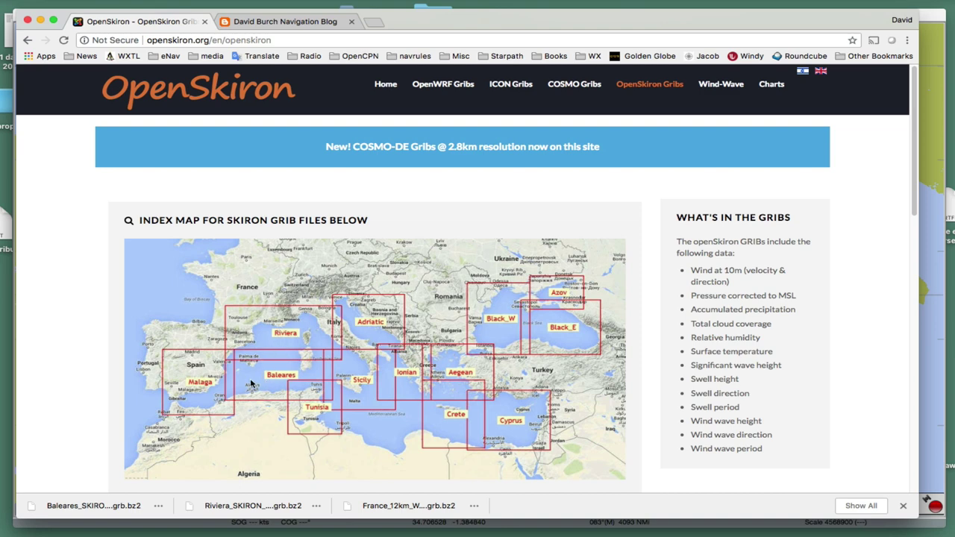
{"action": "scroll", "coordinate": [285, 431], "scroll_direction": "down", "scroll_amount": 5}
{"action": "scroll", "coordinate": [284, 433], "scroll_direction": "down", "scroll_amount": 2}
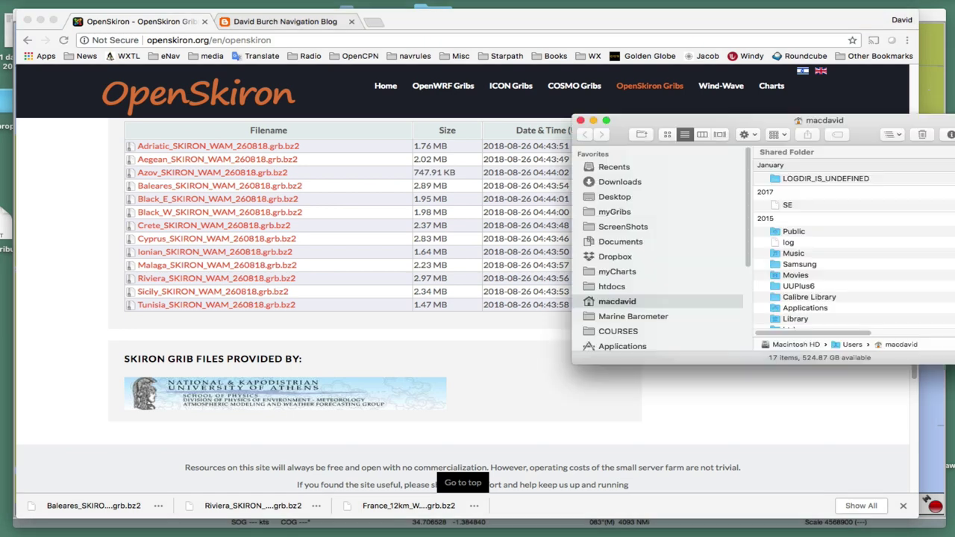
{"action": "left_click", "coordinate": [615, 186]}
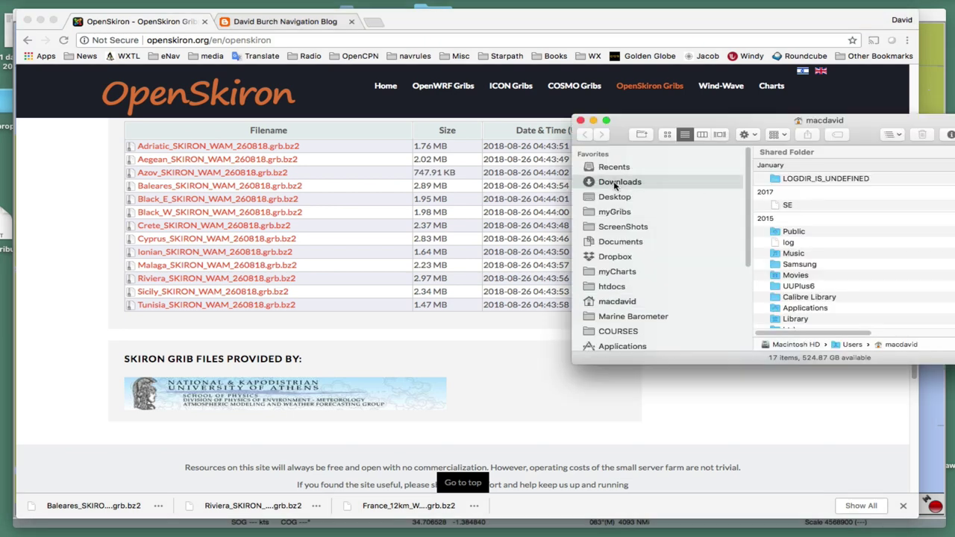
{"action": "left_click", "coordinate": [804, 182]}
{"action": "double_click", "coordinate": [802, 180]}
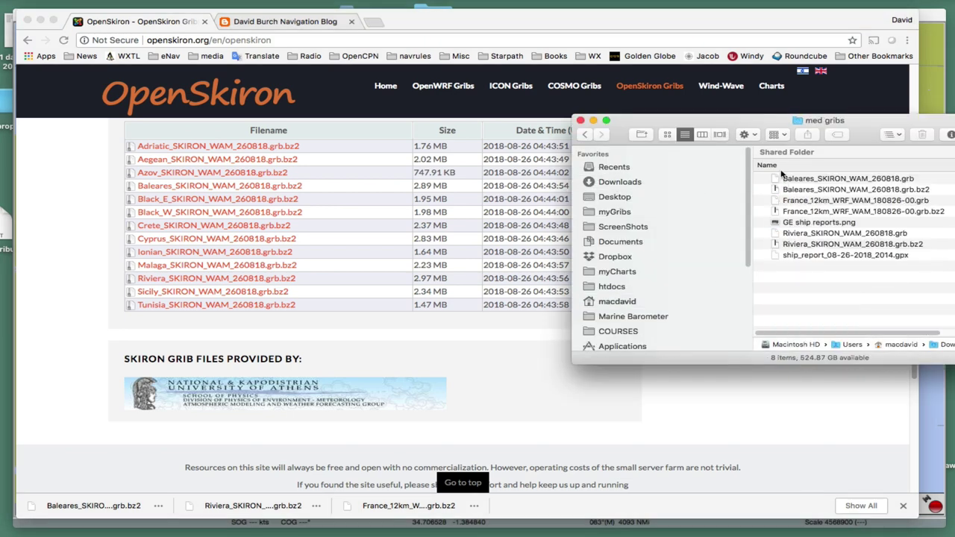
{"action": "left_click_drag", "start_coordinate": [689, 123], "coordinate": [266, 94]}
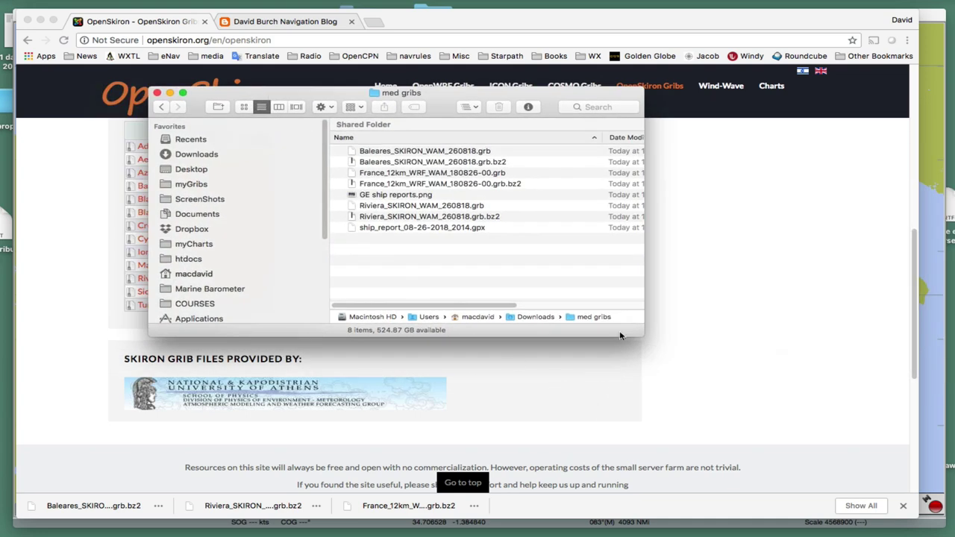
{"action": "left_click_drag", "start_coordinate": [644, 336], "coordinate": [840, 448]}
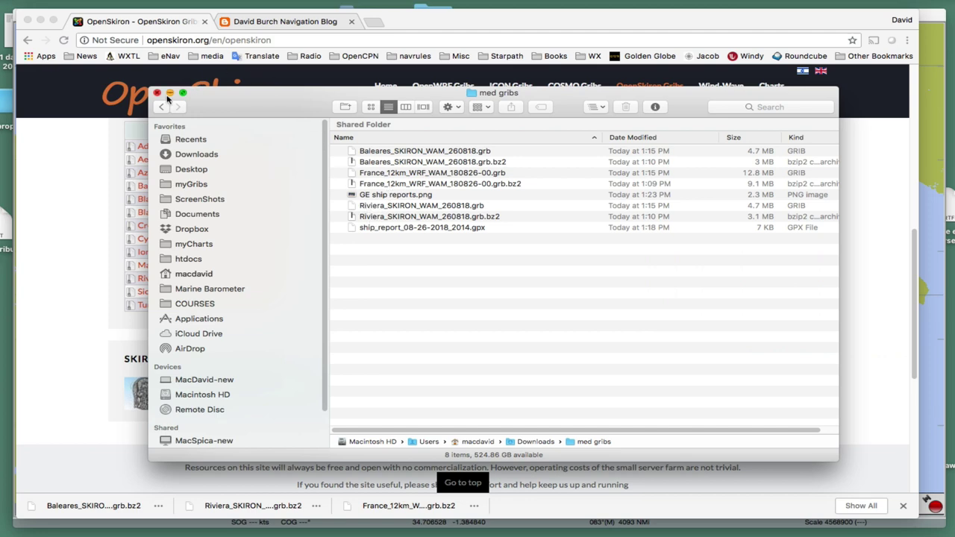
{"action": "left_click", "coordinate": [68, 158]}
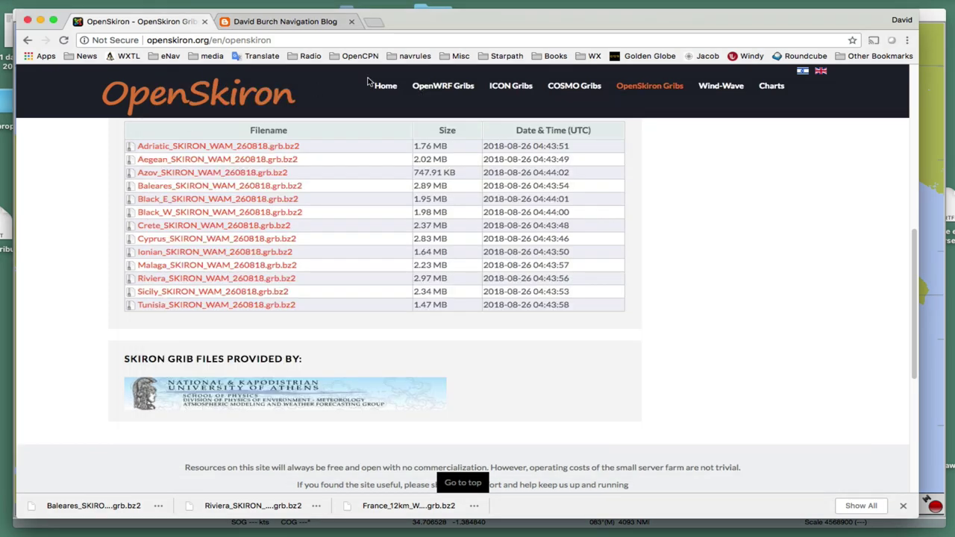
- Bring OpenCPN forward, nudge the chart view, and open the empty GRIB plugin panel
{"action": "left_click", "coordinate": [923, 113]}
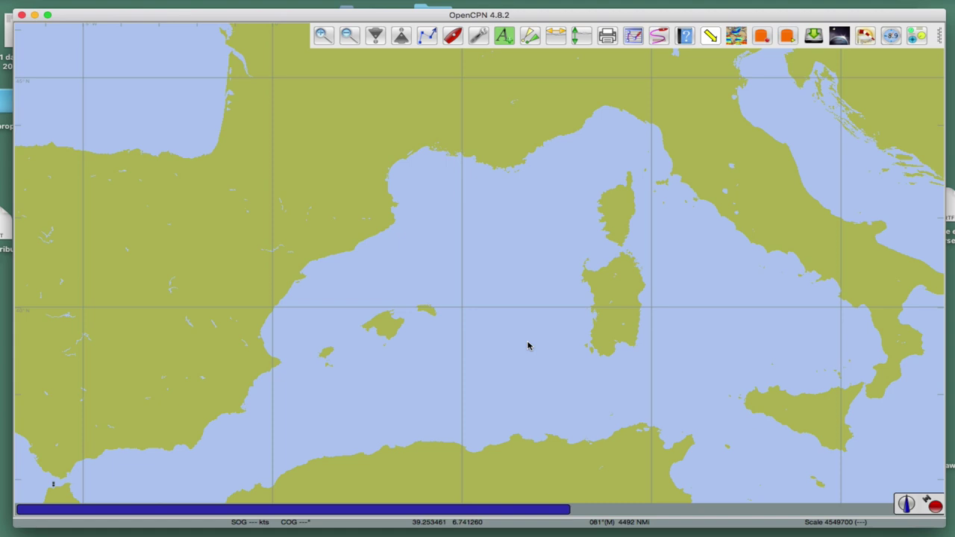
{"action": "left_click_drag", "start_coordinate": [528, 345], "coordinate": [529, 323]}
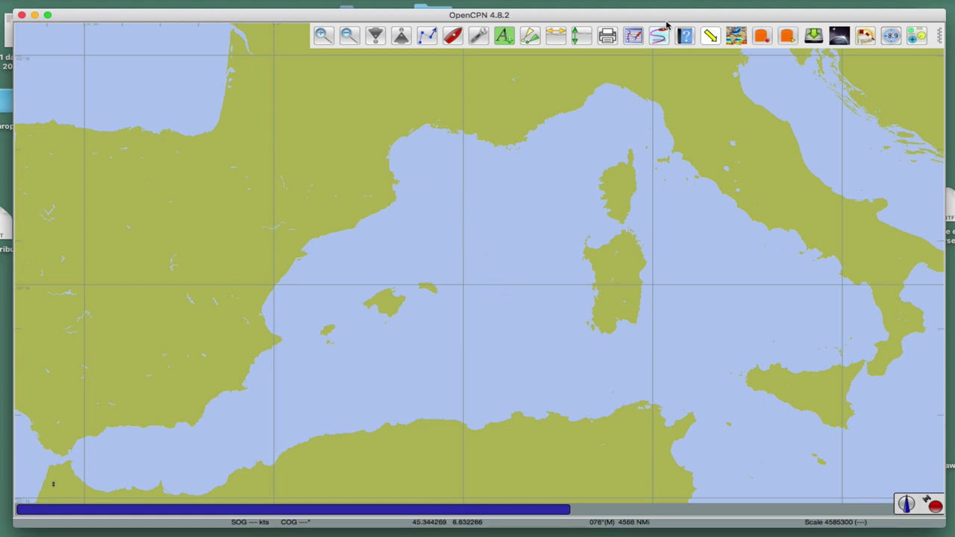
{"action": "left_click_drag", "start_coordinate": [639, 15], "coordinate": [646, 15]}
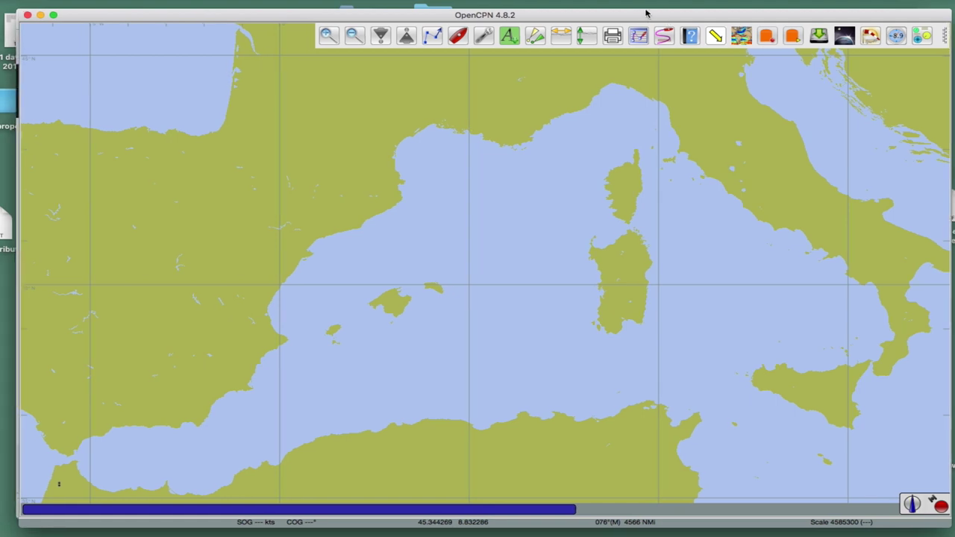
{"action": "left_click", "coordinate": [868, 38]}
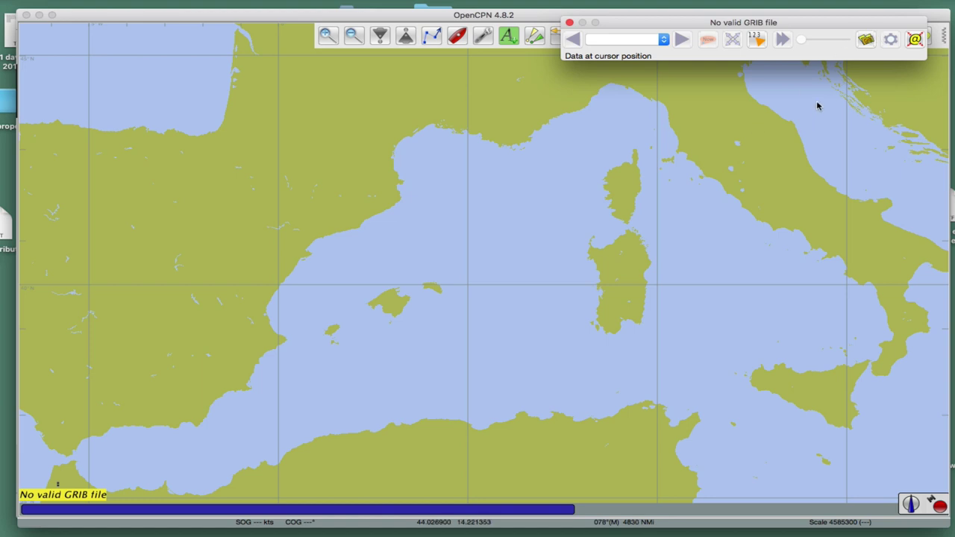
{"action": "left_click", "coordinate": [570, 23]}
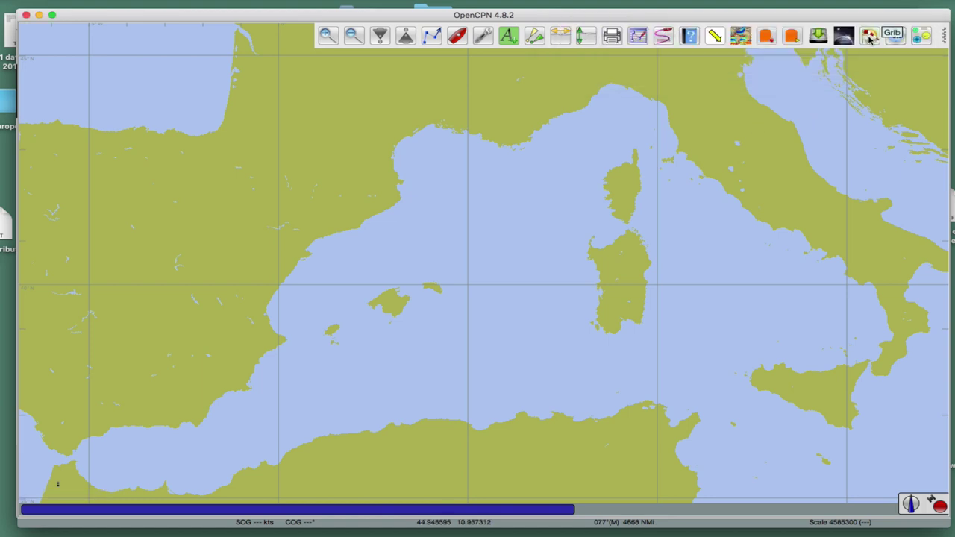
{"action": "left_click", "coordinate": [870, 37]}
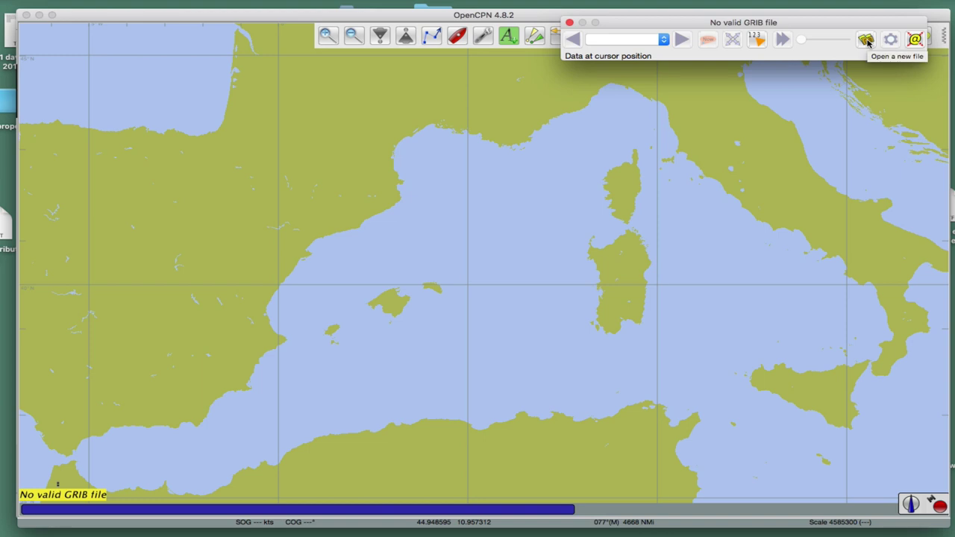
- Load France_12km_WRF_WAM_180826-00.grb from the med gribs folder into the GRIB panel
{"action": "left_click", "coordinate": [867, 41]}
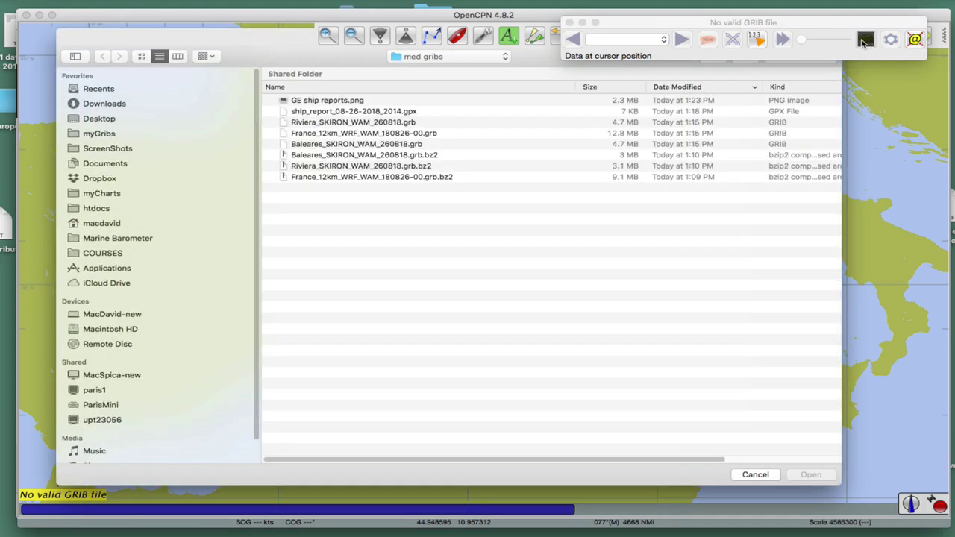
{"action": "left_click", "coordinate": [316, 135]}
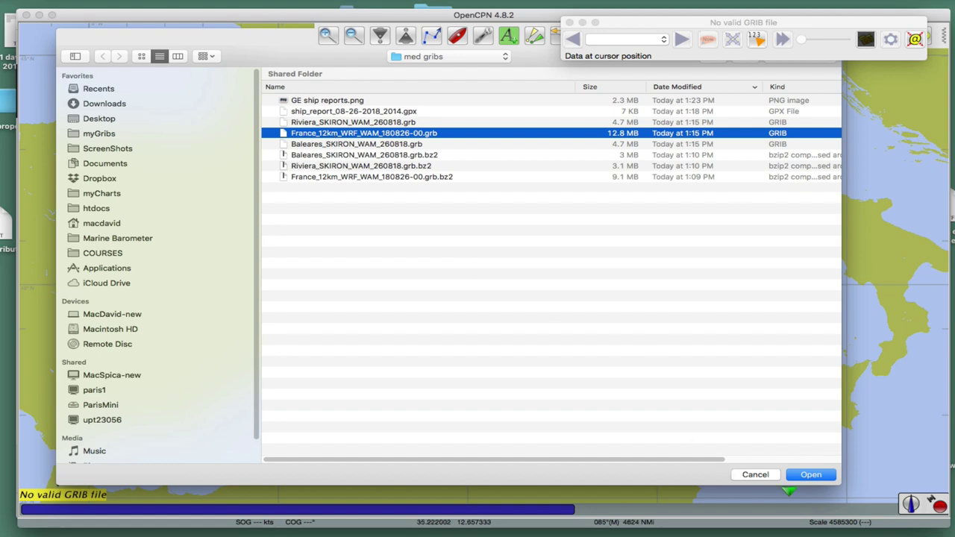
{"action": "left_click", "coordinate": [810, 475]}
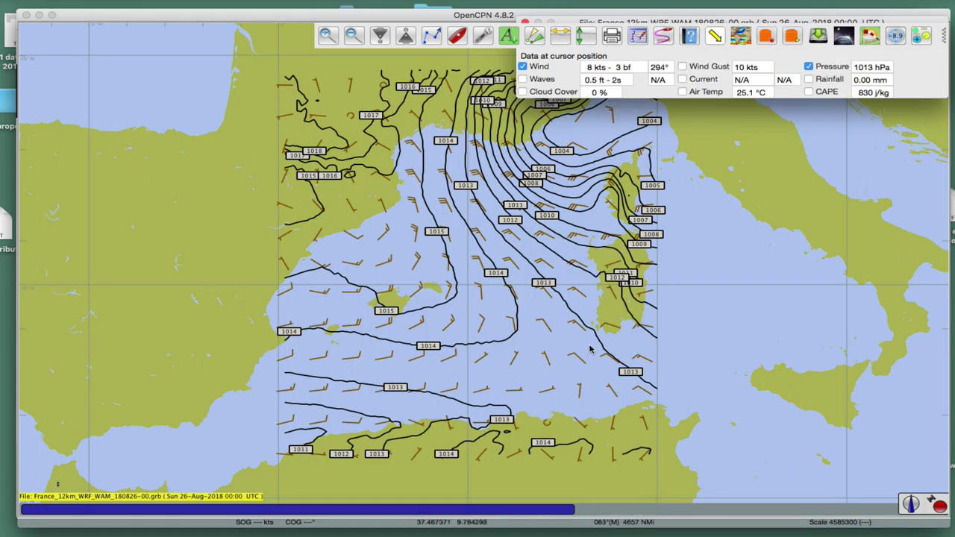
- Zoom in and pan the chart north to the Gulf of Lion and Corsica
{"action": "scroll", "coordinate": [480, 267], "scroll_direction": "up", "scroll_amount": 2}
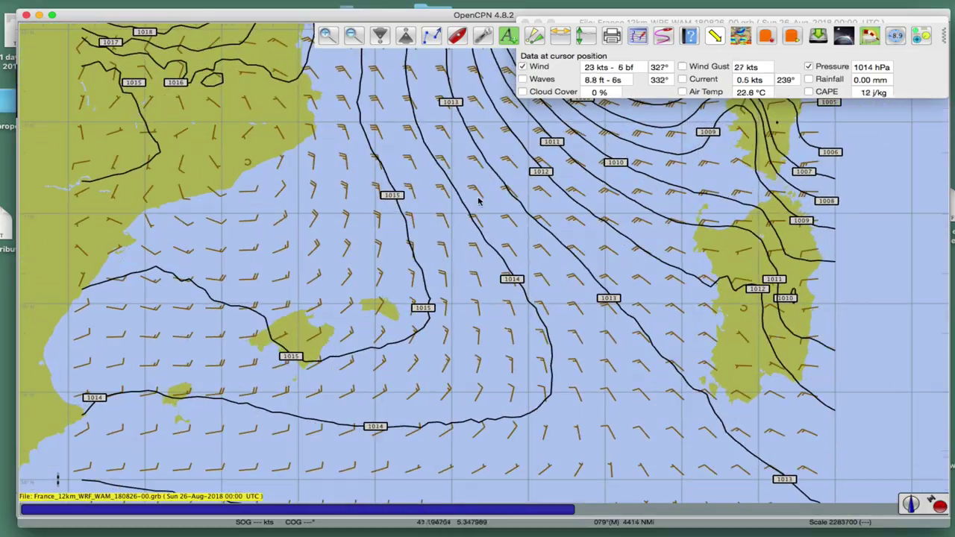
{"action": "left_click_drag", "start_coordinate": [479, 200], "coordinate": [476, 304]}
{"action": "scroll", "coordinate": [476, 304], "scroll_direction": "down", "scroll_amount": 2}
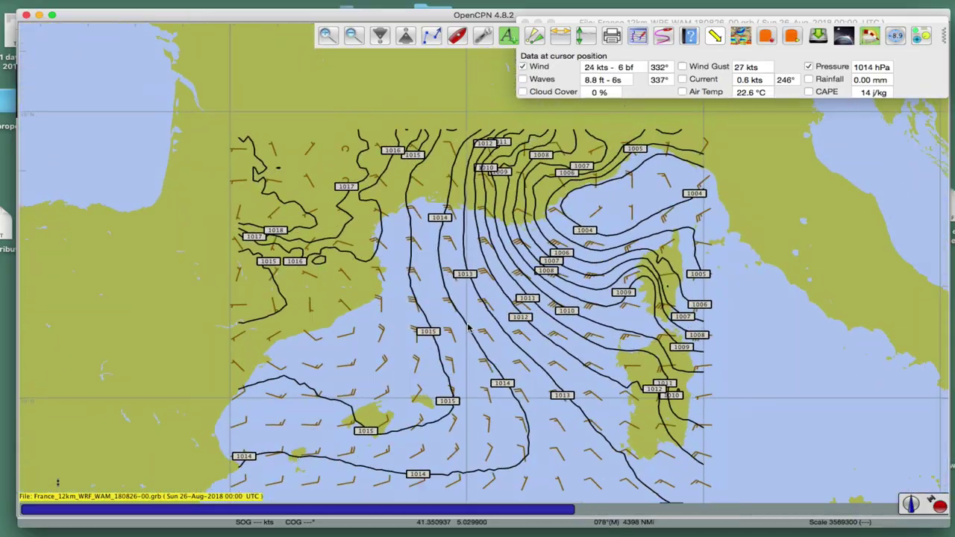
{"action": "scroll", "coordinate": [534, 153], "scroll_direction": "up", "scroll_amount": 2}
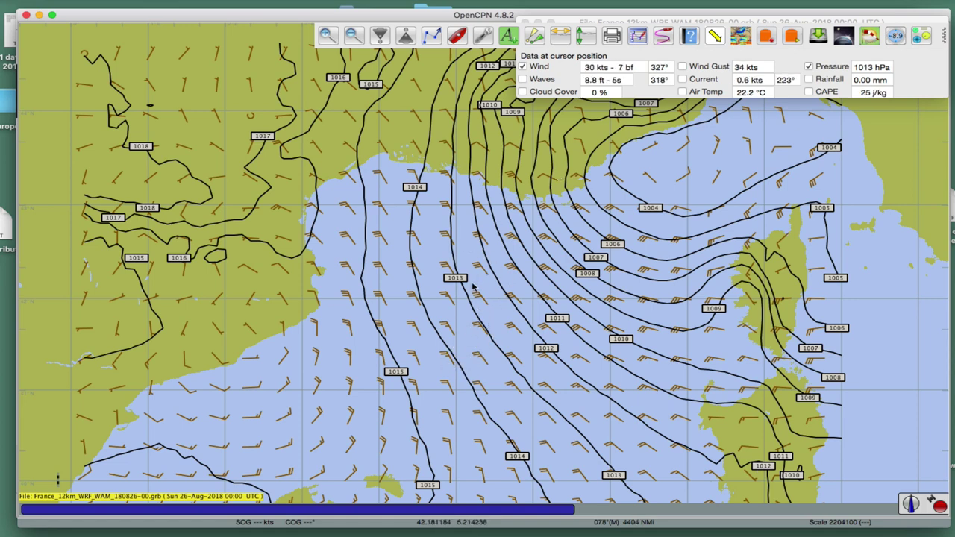
- Briefly show wave-height shading, turn Waves back off, and fine-tune the Gulf of Lion view
{"action": "left_click", "coordinate": [523, 80]}
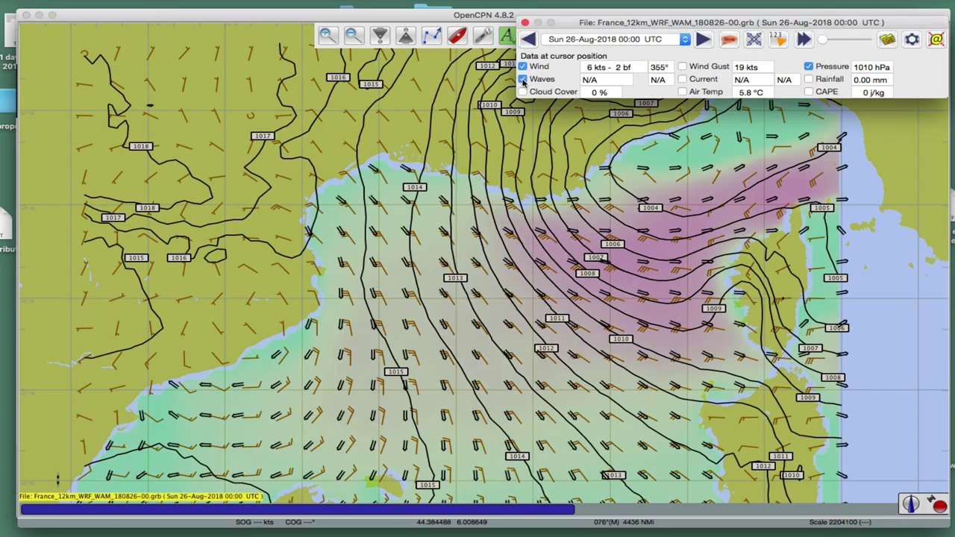
{"action": "left_click", "coordinate": [523, 80]}
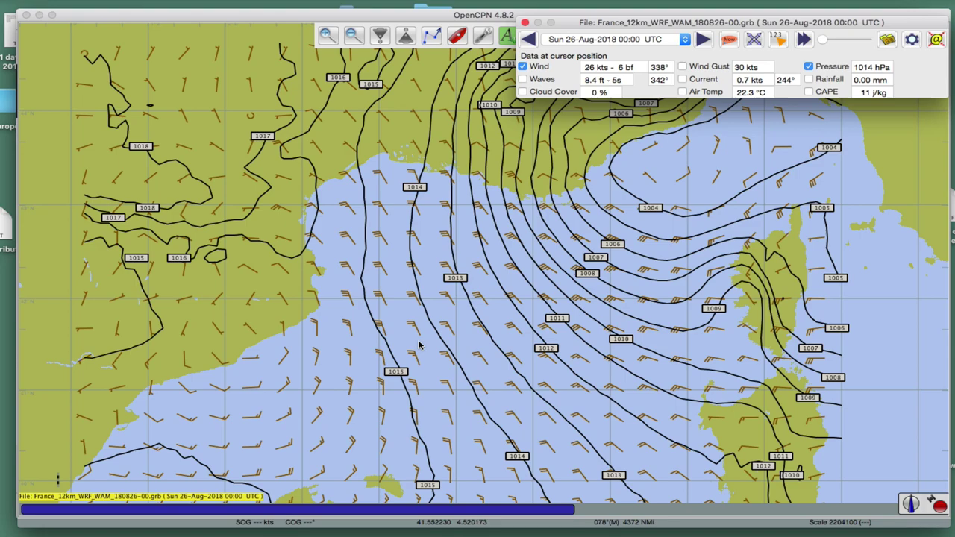
{"action": "scroll", "coordinate": [451, 353], "scroll_direction": "up", "scroll_amount": 2}
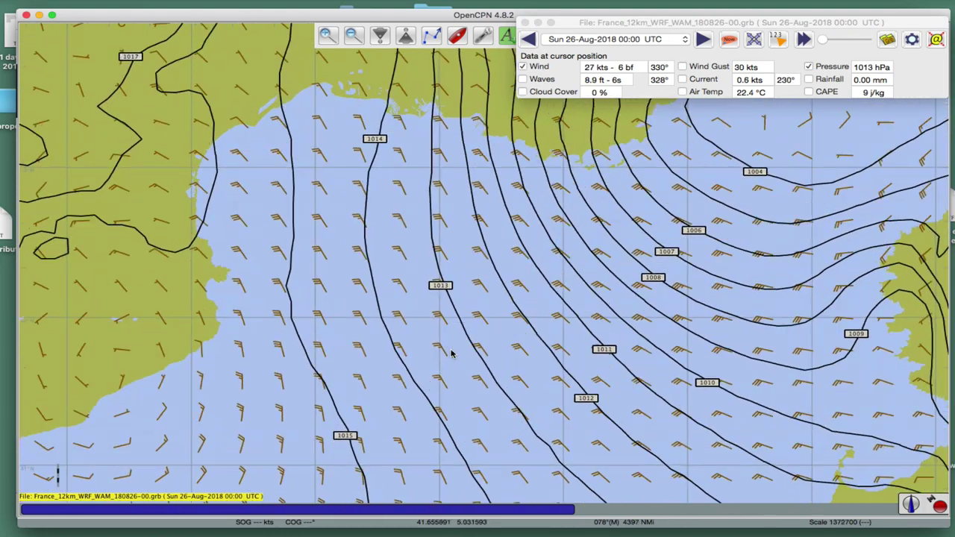
{"action": "scroll", "coordinate": [452, 353], "scroll_direction": "down", "scroll_amount": 1}
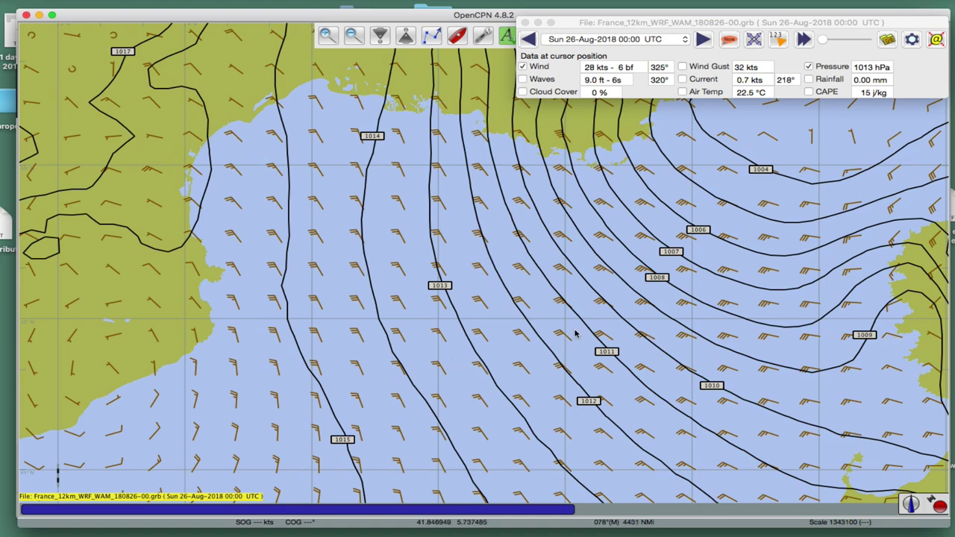
{"action": "left_click_drag", "start_coordinate": [527, 329], "coordinate": [499, 325]}
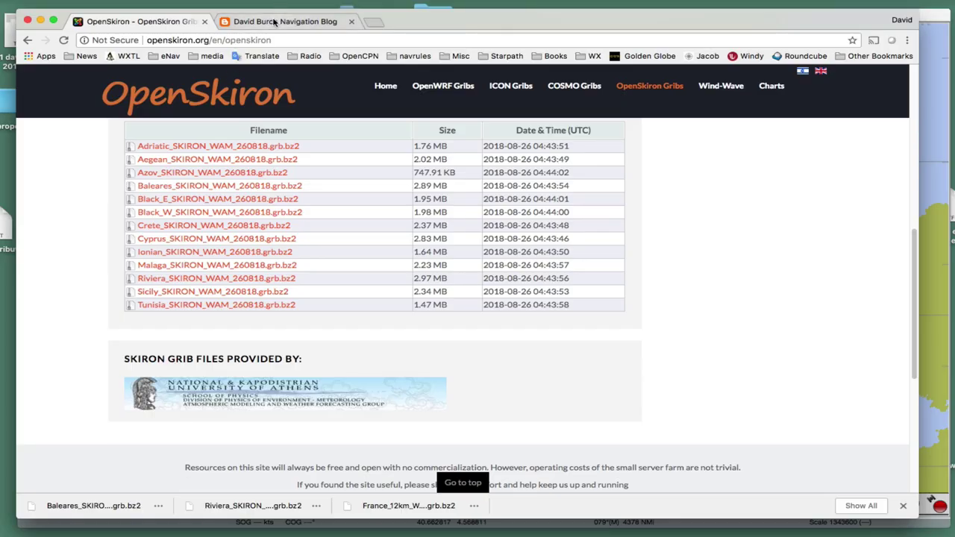
- Switch to the David Burch blog tab and scroll through the Near-live Ship Reports post
{"action": "left_click", "coordinate": [273, 23]}
{"action": "scroll", "coordinate": [341, 242], "scroll_direction": "up", "scroll_amount": 5}
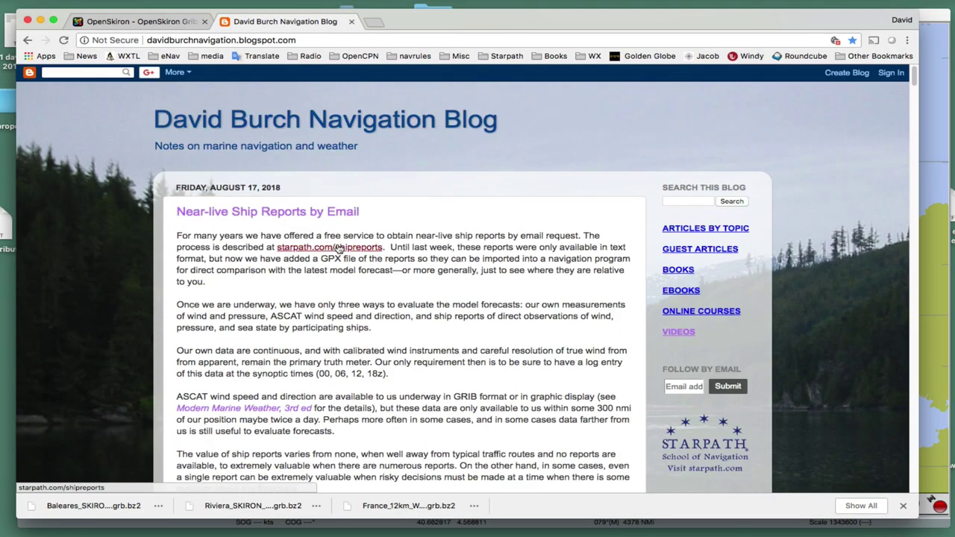
{"action": "scroll", "coordinate": [425, 298], "scroll_direction": "down", "scroll_amount": 15}
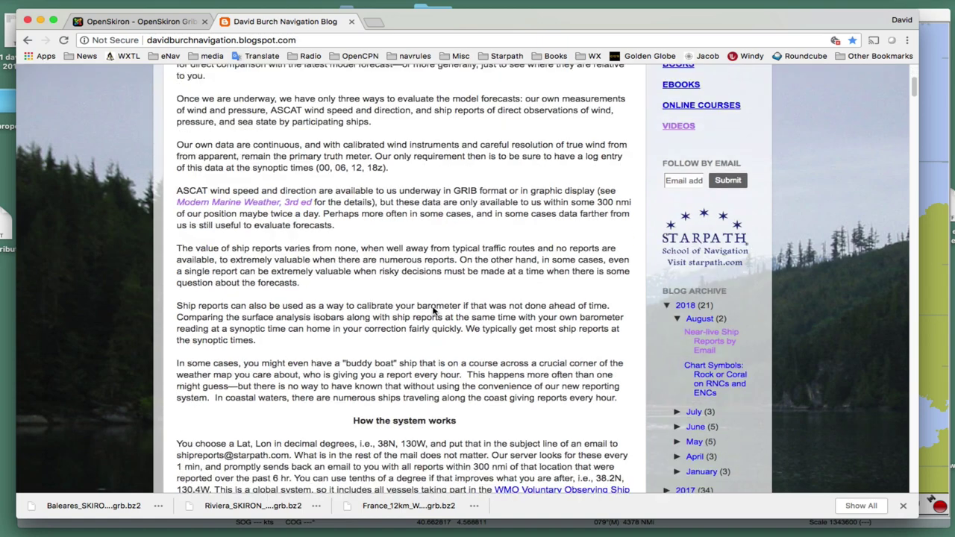
{"action": "scroll", "coordinate": [433, 307], "scroll_direction": "down", "scroll_amount": 3}
{"action": "scroll", "coordinate": [435, 312], "scroll_direction": "down", "scroll_amount": 3}
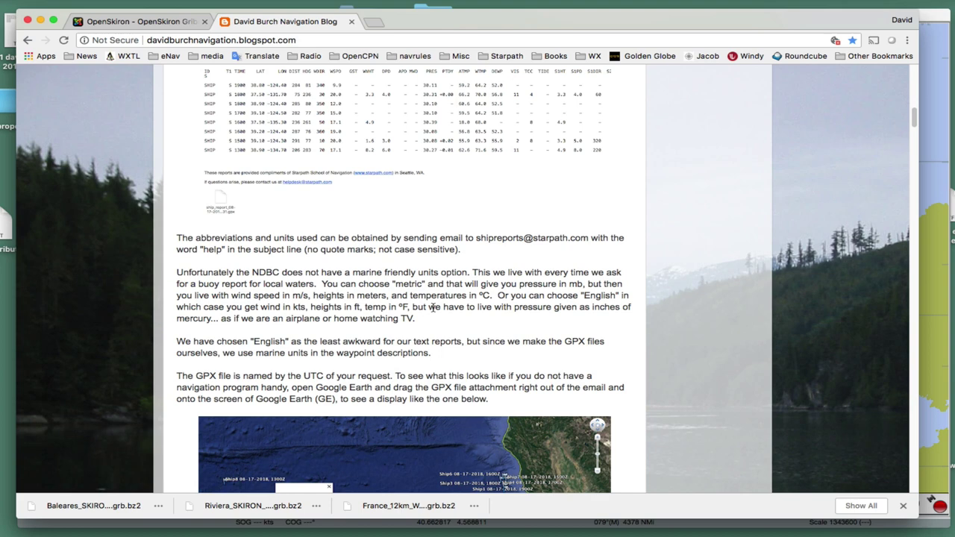
{"action": "scroll", "coordinate": [431, 307], "scroll_direction": "up", "scroll_amount": 3}
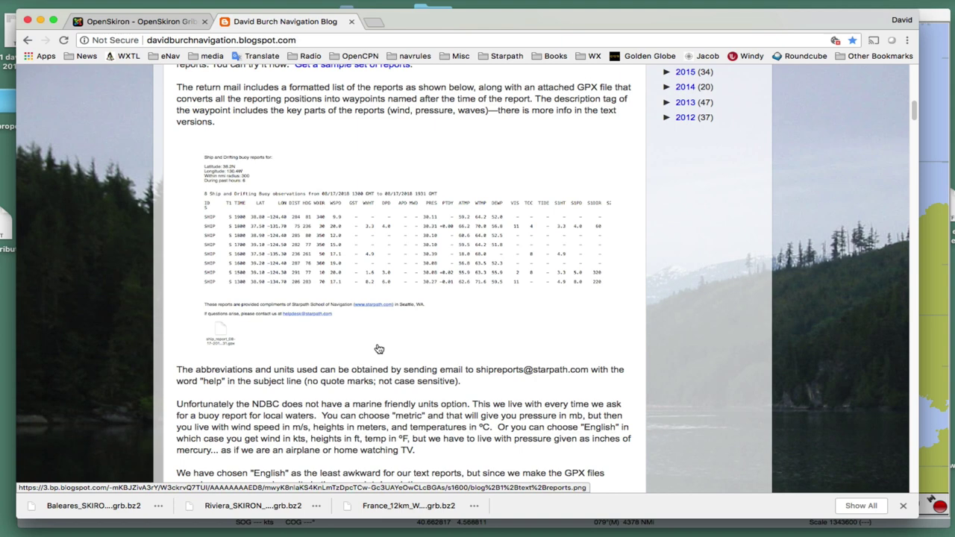
- Enlarge the sample ship-report table image, close it, and scroll to the GPX paragraph
{"action": "left_click", "coordinate": [345, 261]}
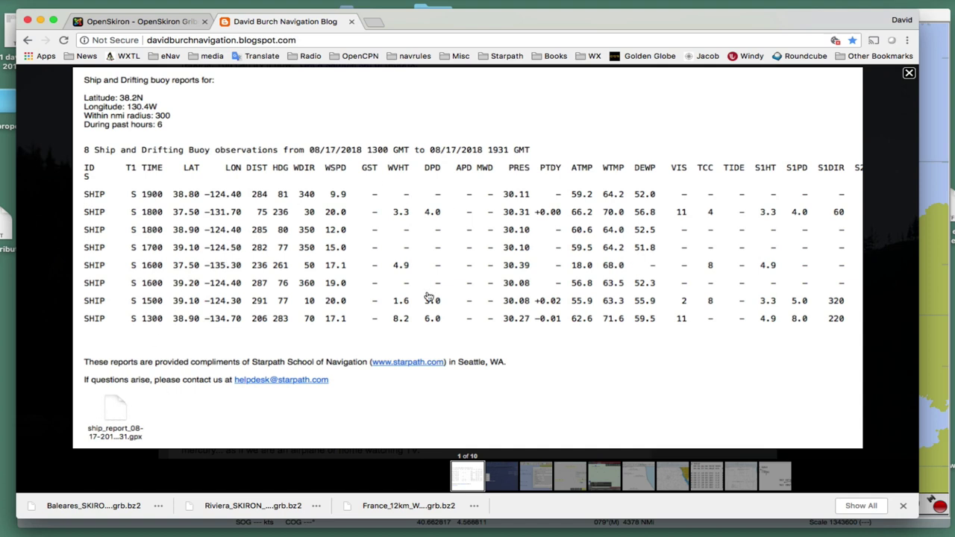
{"action": "left_click", "coordinate": [910, 75]}
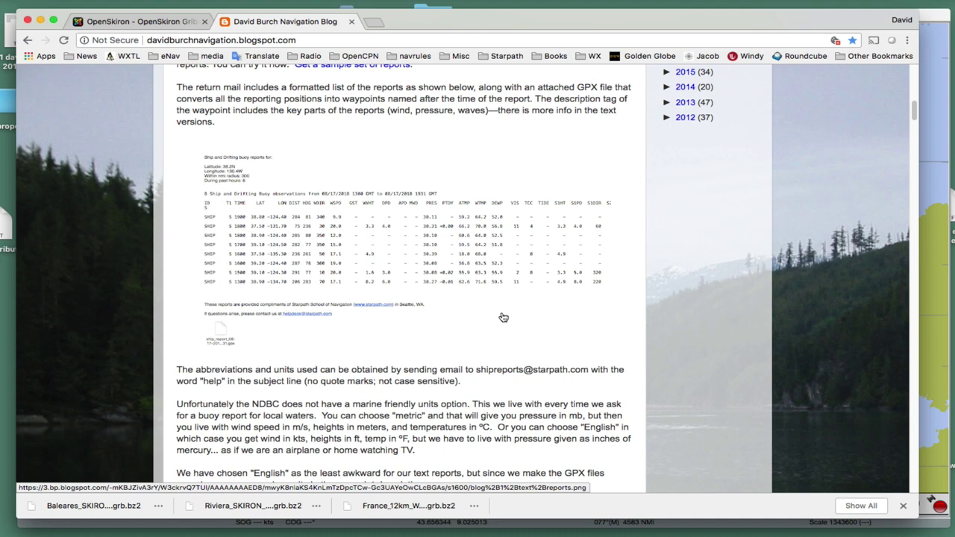
{"action": "scroll", "coordinate": [504, 318], "scroll_direction": "down", "scroll_amount": 1}
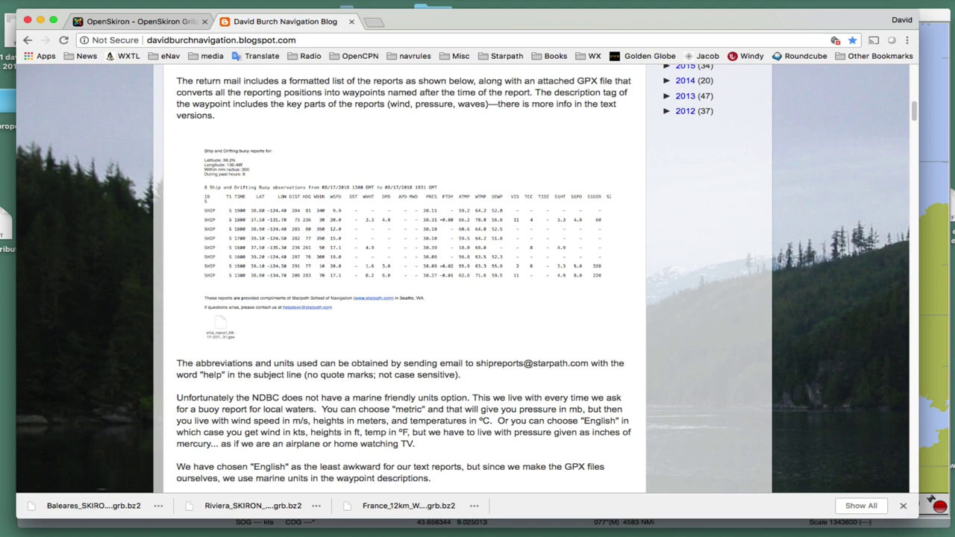
- Open GE ship reports.png from the med gribs folder in Preview and enlarge it
{"action": "key", "text": "super+Tab"}
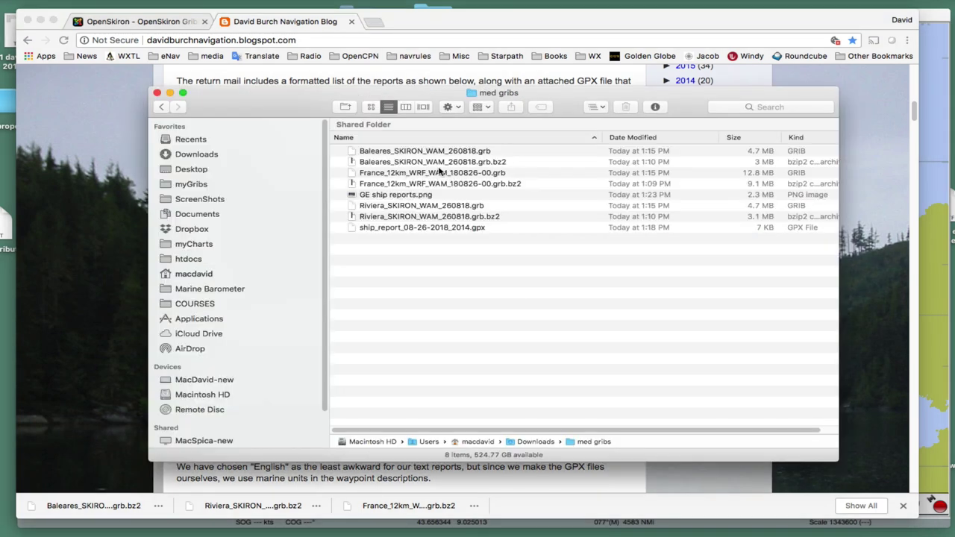
{"action": "double_click", "coordinate": [384, 195]}
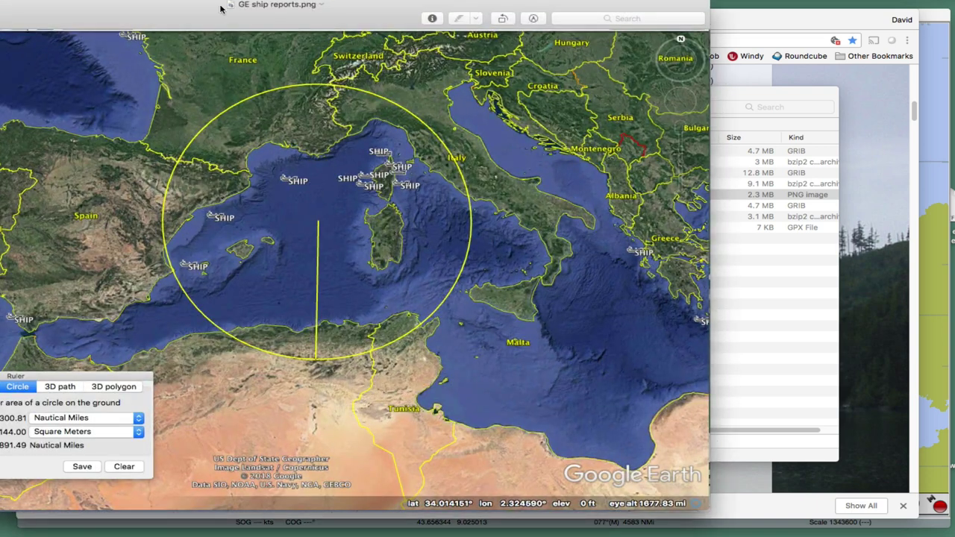
{"action": "key", "text": "super+plus"}
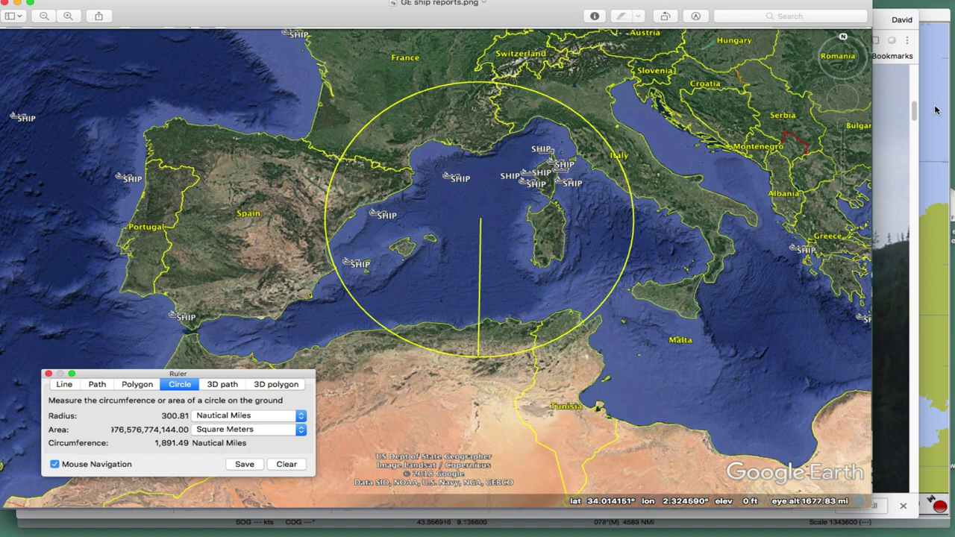
- Zoom out the OpenCPN chart, then select ship_report_08-26-2018_2014.gpx in Finder's med gribs folder
{"action": "left_click", "coordinate": [929, 134]}
{"action": "scroll", "coordinate": [490, 292], "scroll_direction": "down", "scroll_amount": 1}
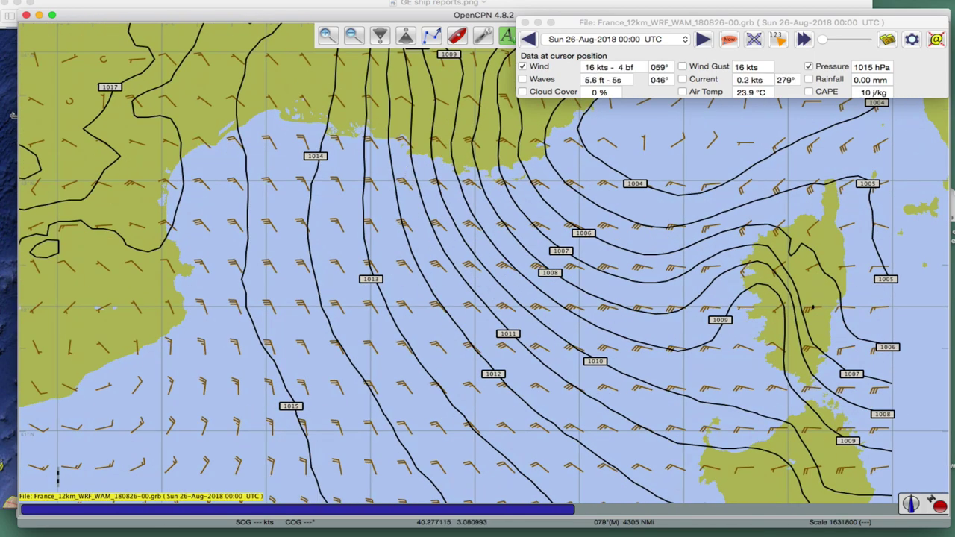
{"action": "key", "text": "super+Tab"}
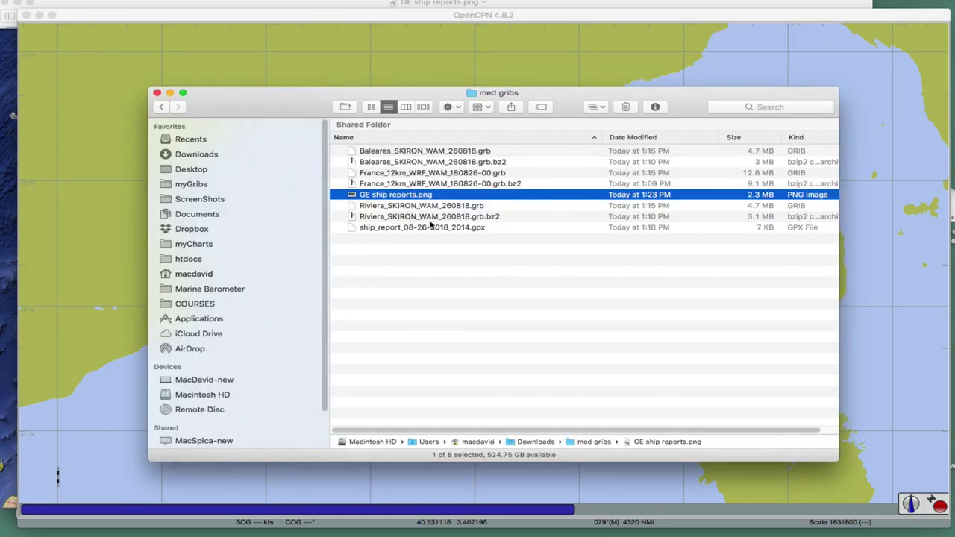
{"action": "left_click", "coordinate": [430, 228]}
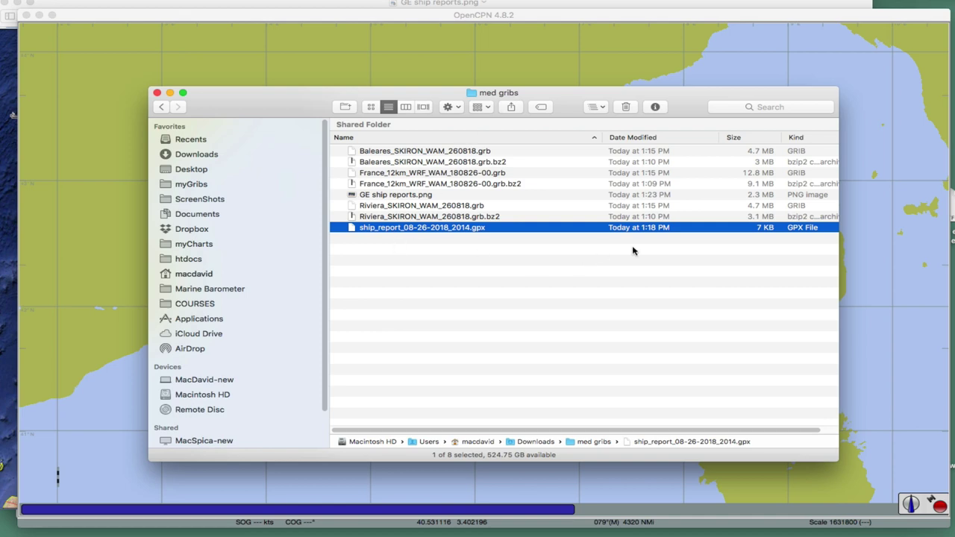
- Import ship_report_08-26-2018_2014.gpx as waypoints via the Route & Mark Manager, then close it
{"action": "left_click", "coordinate": [300, 65]}
{"action": "scroll", "coordinate": [301, 66], "scroll_direction": "up", "scroll_amount": 2}
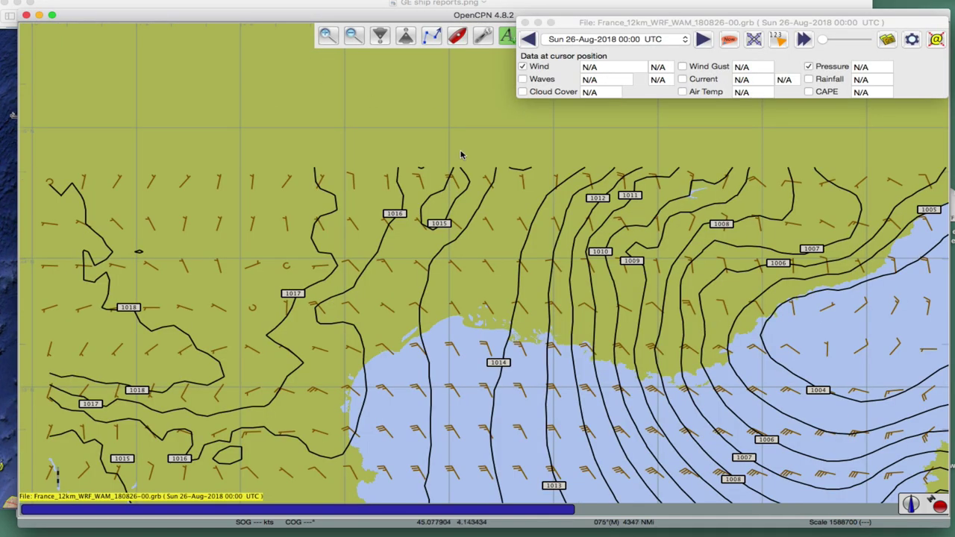
{"action": "scroll", "coordinate": [394, 181], "scroll_direction": "down", "scroll_amount": 2}
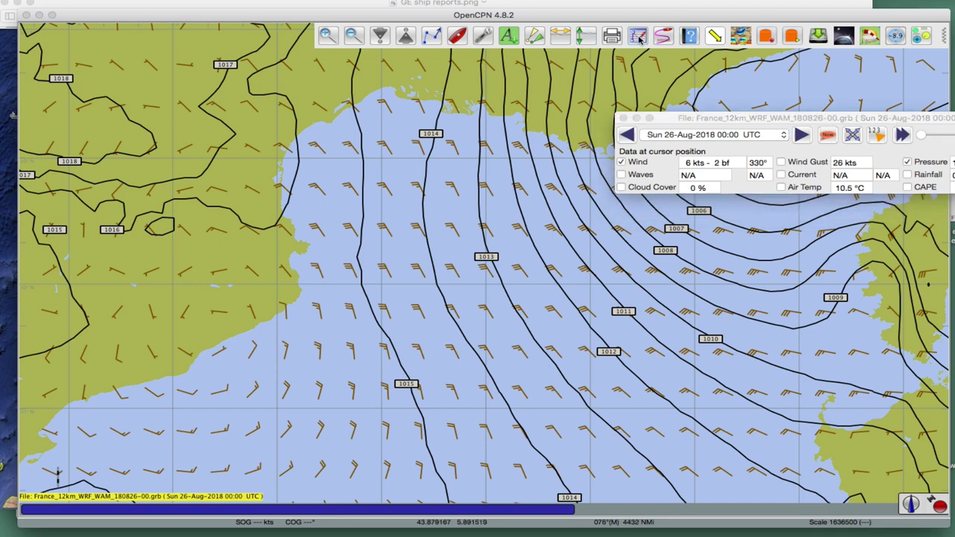
{"action": "left_click", "coordinate": [638, 36]}
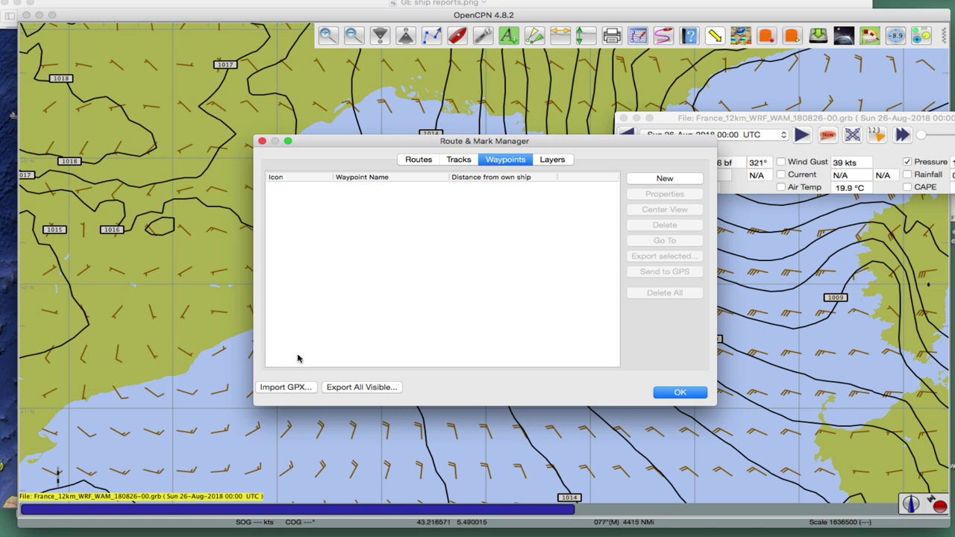
{"action": "left_click", "coordinate": [279, 388]}
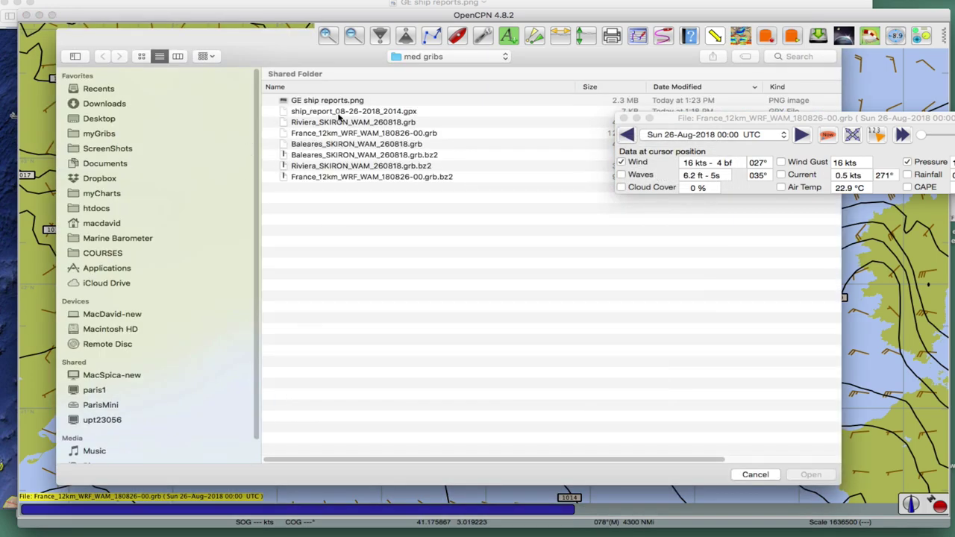
{"action": "left_click", "coordinate": [365, 113]}
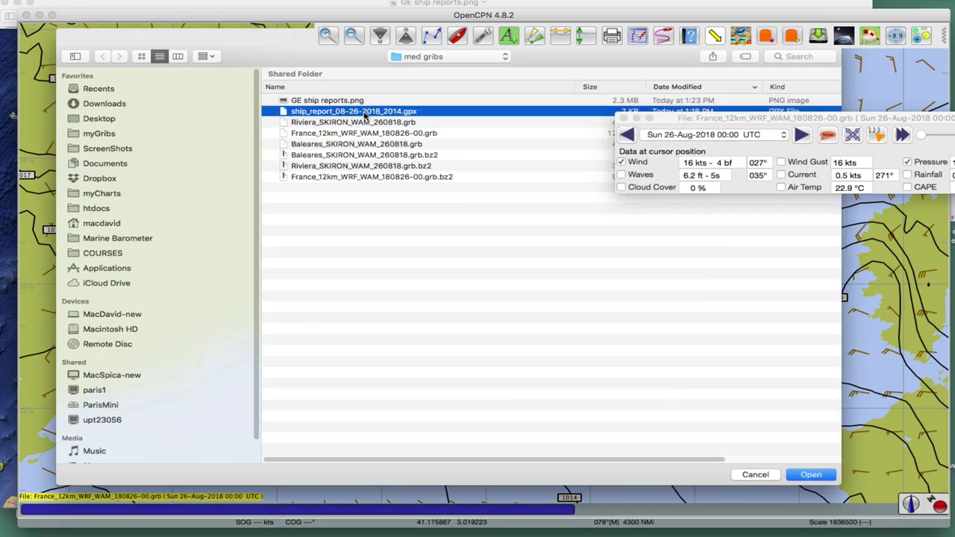
{"action": "left_click", "coordinate": [811, 475]}
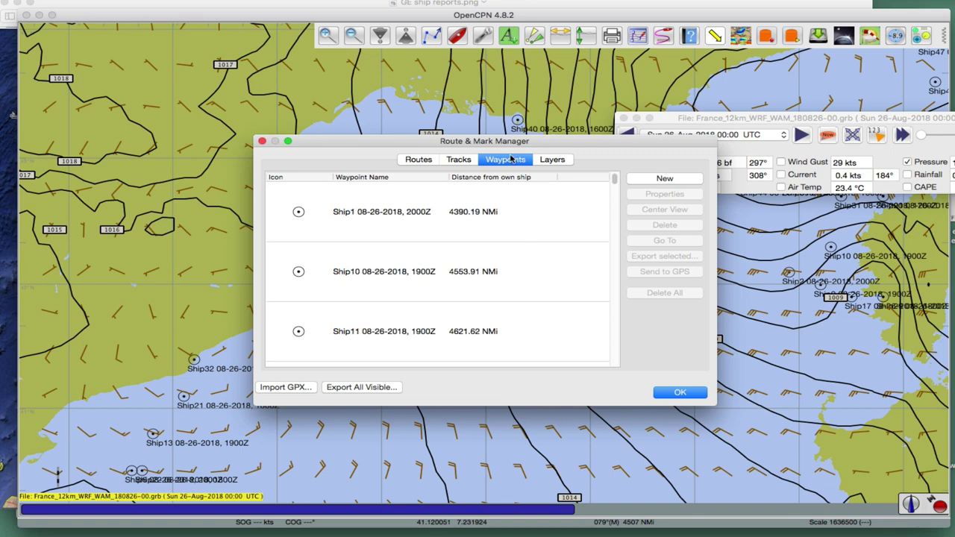
{"action": "left_click", "coordinate": [675, 396]}
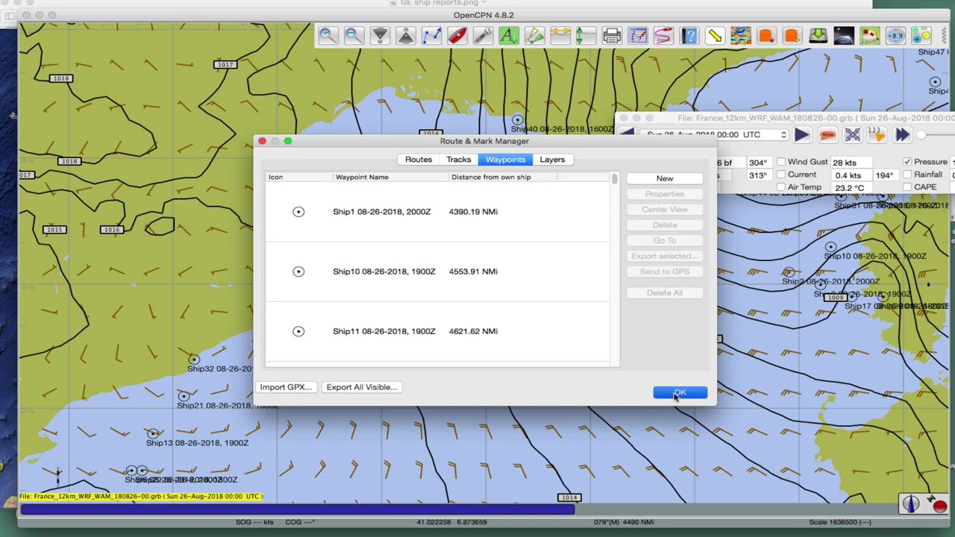
- Zoom in on the chart and hide the GRIB weather overlay
{"action": "scroll", "coordinate": [552, 307], "scroll_direction": "up", "scroll_amount": 1}
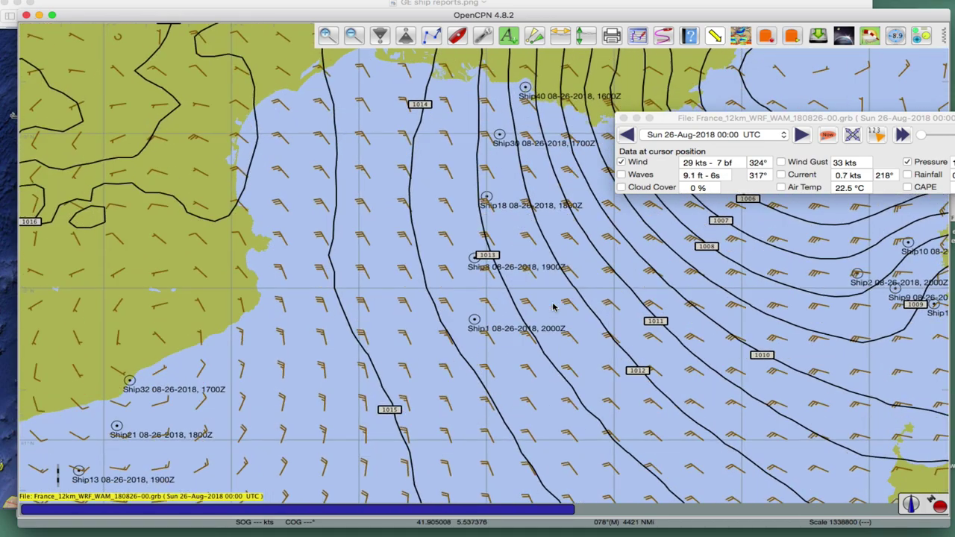
{"action": "scroll", "coordinate": [553, 307], "scroll_direction": "up", "scroll_amount": 2}
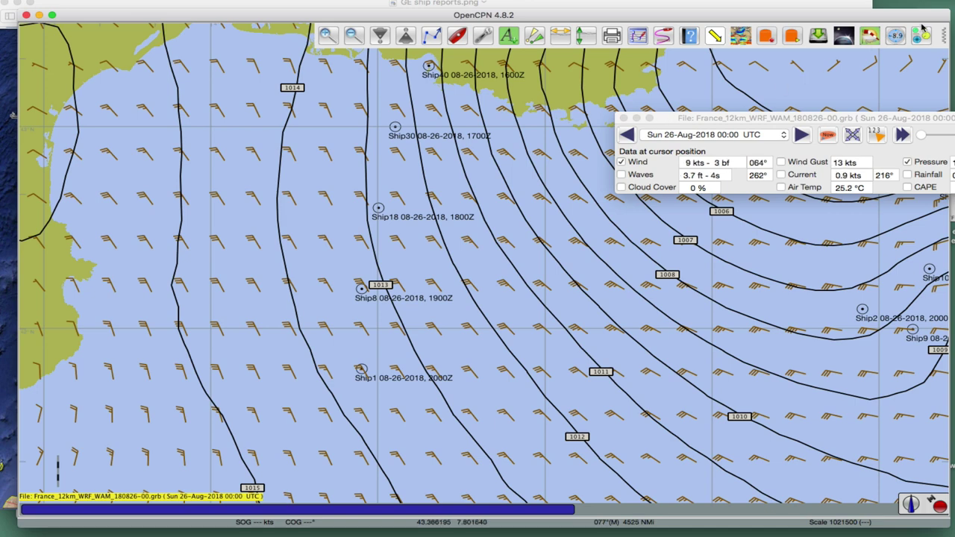
{"action": "left_click", "coordinate": [869, 35]}
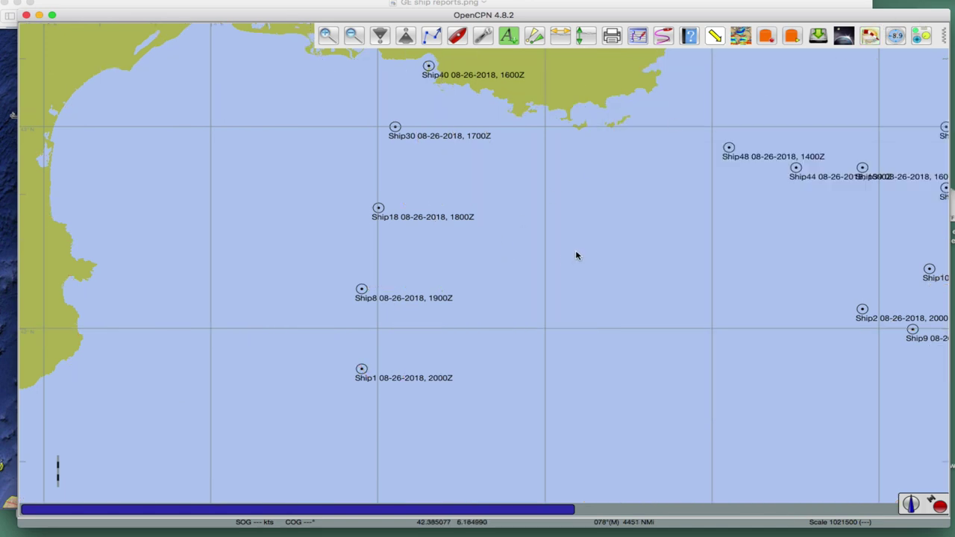
- Pan the chart to frame the French coast with the Ship40 to Ship1 waypoints
{"action": "left_click_drag", "start_coordinate": [575, 253], "coordinate": [575, 347]}
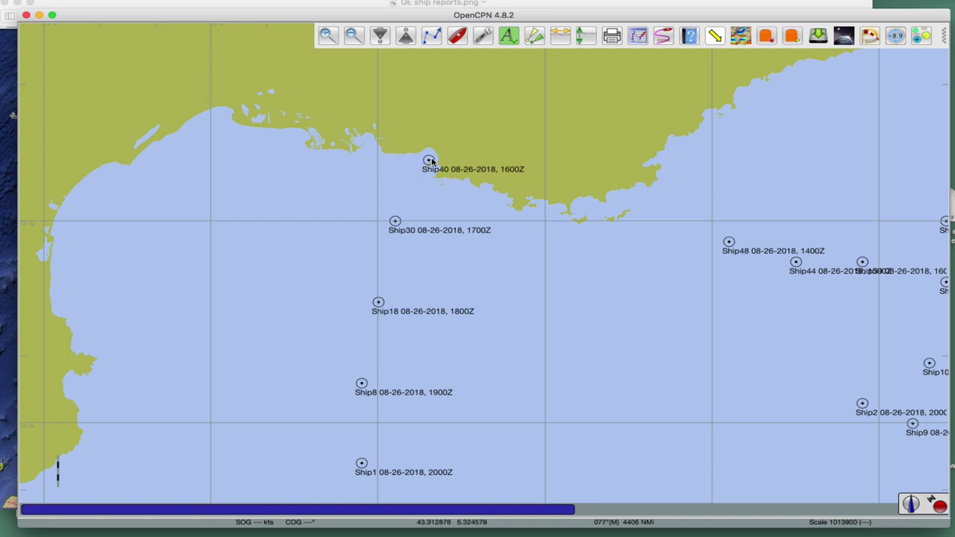
{"action": "left_click_drag", "start_coordinate": [716, 316], "coordinate": [476, 269]}
{"action": "left_click_drag", "start_coordinate": [343, 260], "coordinate": [487, 317]}
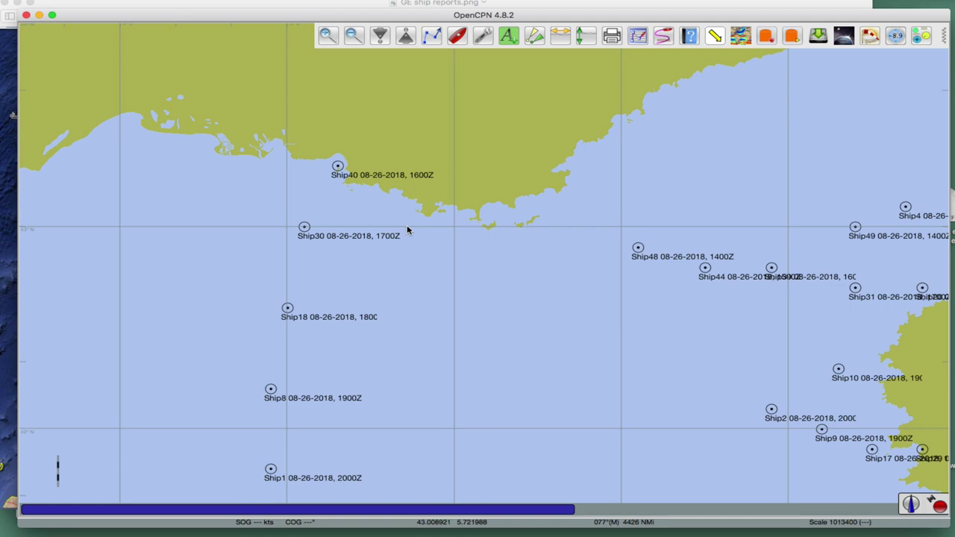
{"action": "left_click_drag", "start_coordinate": [414, 337], "coordinate": [476, 242]}
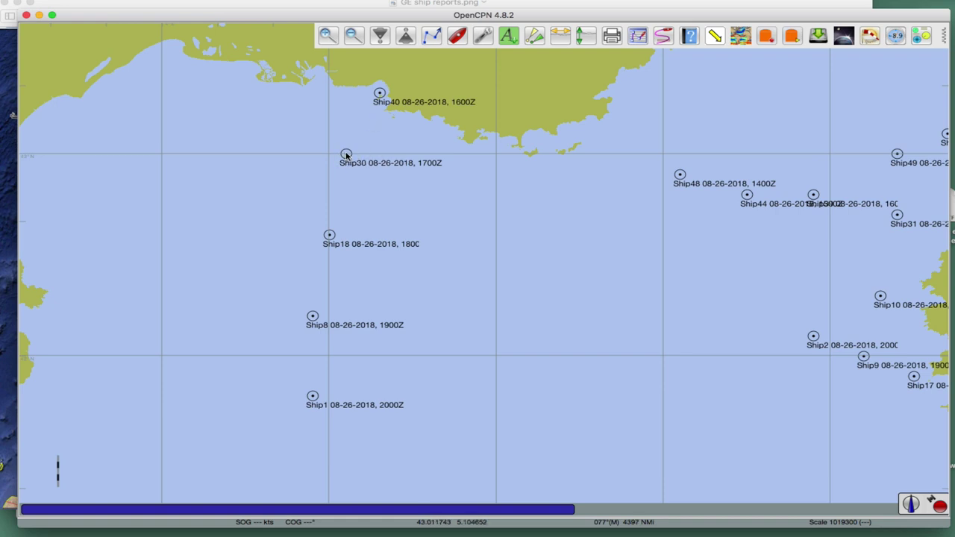
- Read the properties of Ship30, then Ship40, then Ship30 again (20.0 kts 270T, 1011.6 mb)
{"action": "double_click", "coordinate": [346, 155]}
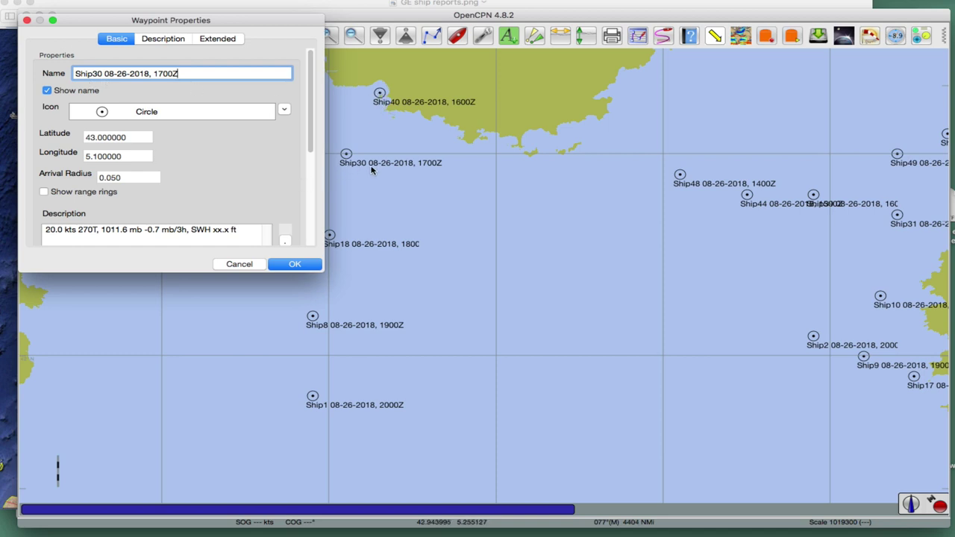
{"action": "left_click", "coordinate": [379, 93]}
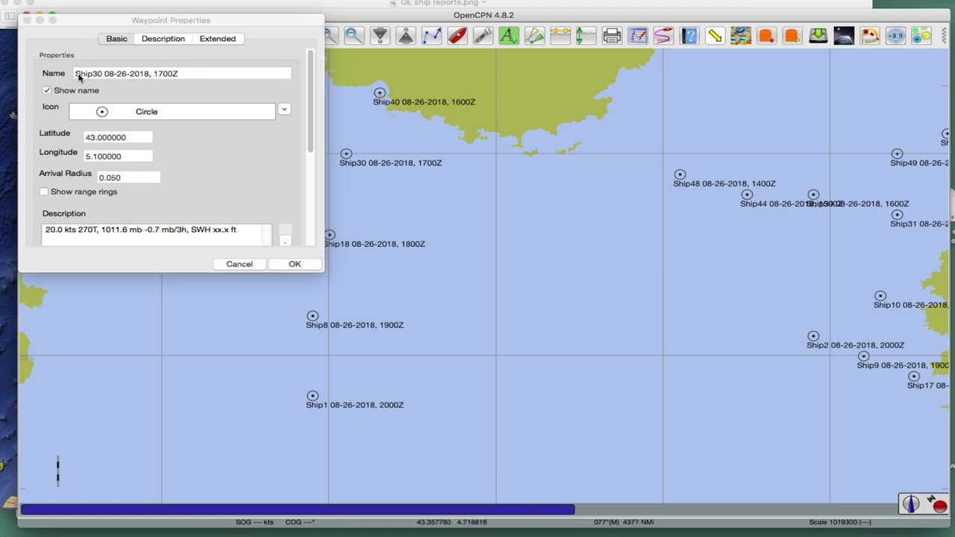
{"action": "double_click", "coordinate": [379, 94]}
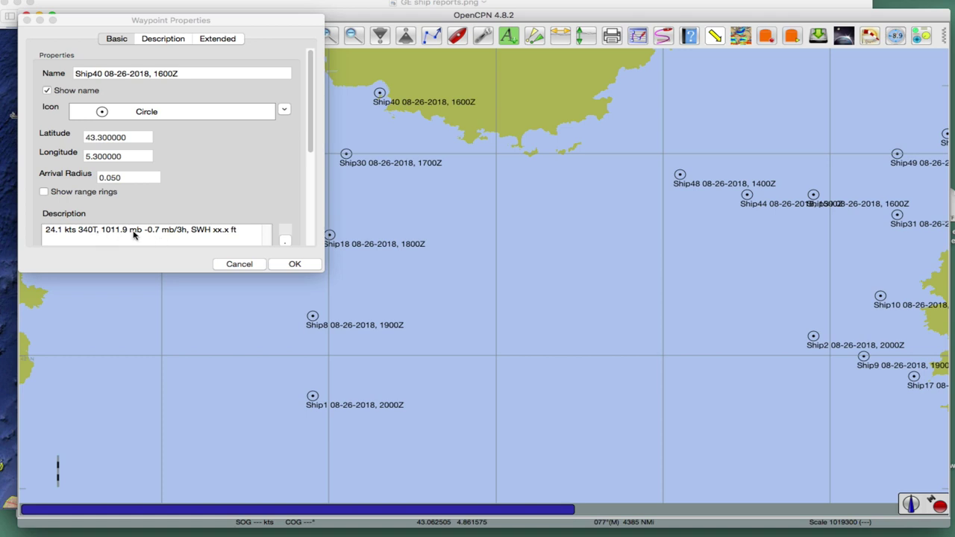
{"action": "double_click", "coordinate": [346, 155]}
- Turn the GRIB wind and pressure overlay back on
{"action": "left_click_drag", "start_coordinate": [508, 247], "coordinate": [576, 249]}
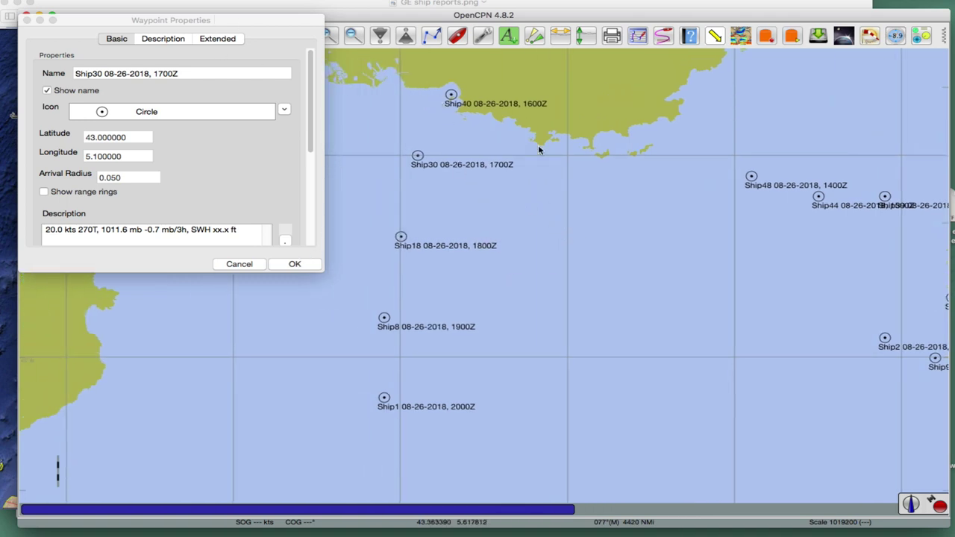
{"action": "right_click", "coordinate": [645, 168]}
{"action": "key", "text": "Escape"}
{"action": "left_click", "coordinate": [870, 37]}
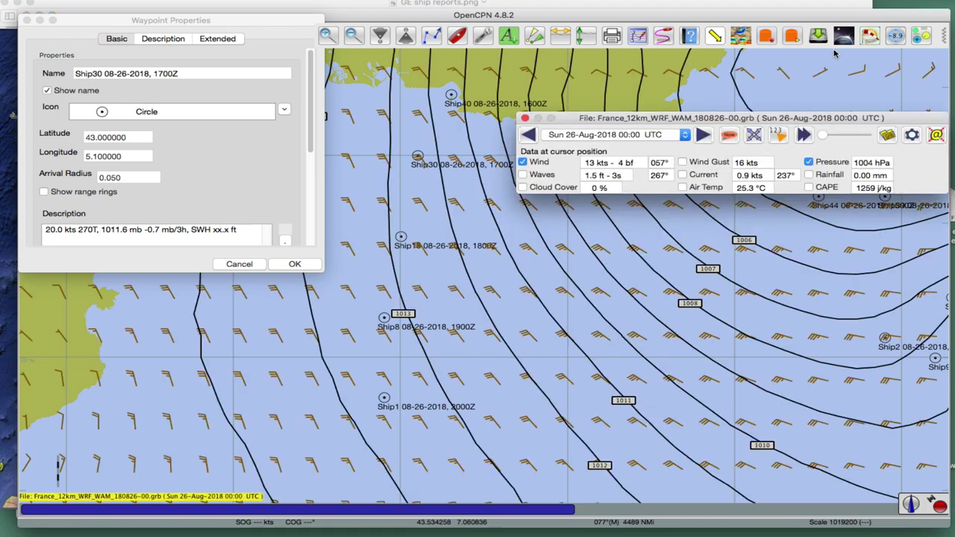
- Look over the GRIB forecast time list and briefly check the GPX file in Finder
{"action": "left_click", "coordinate": [624, 135]}
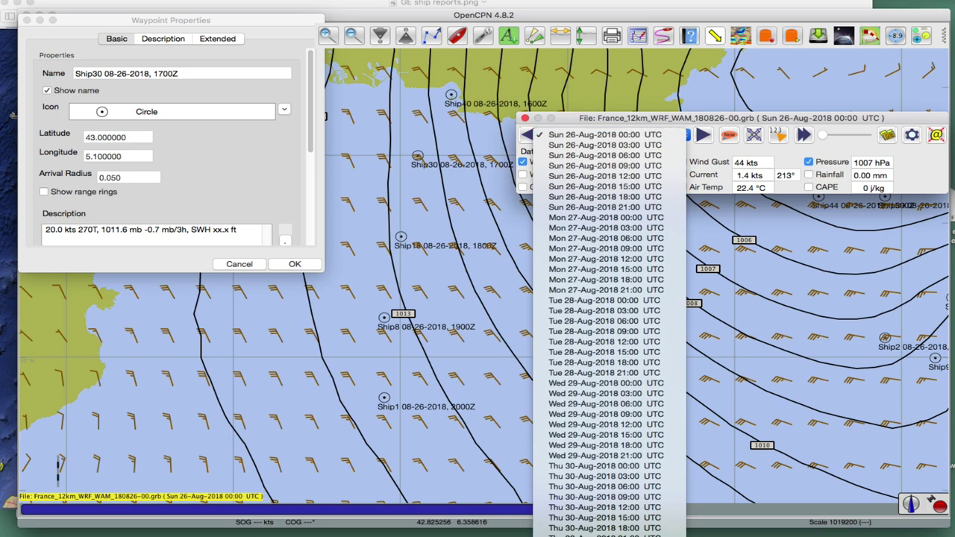
{"action": "key", "text": "Escape"}
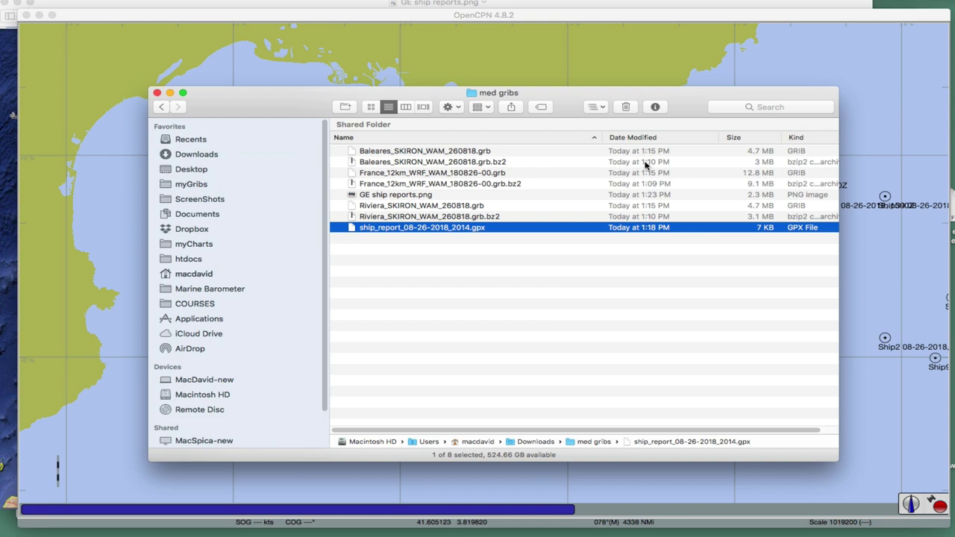
{"action": "left_click", "coordinate": [246, 73]}
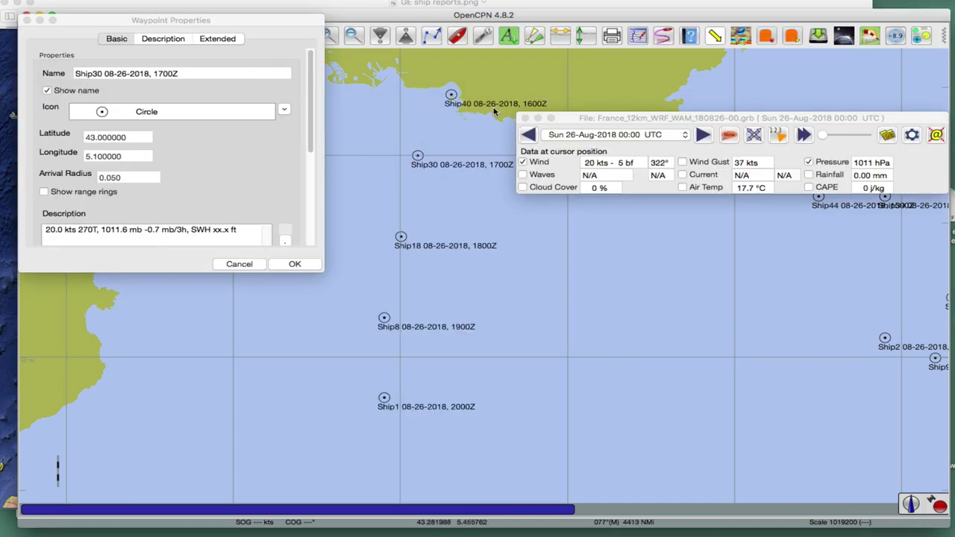
{"action": "scroll", "coordinate": [542, 344], "scroll_direction": "down", "scroll_amount": 1}
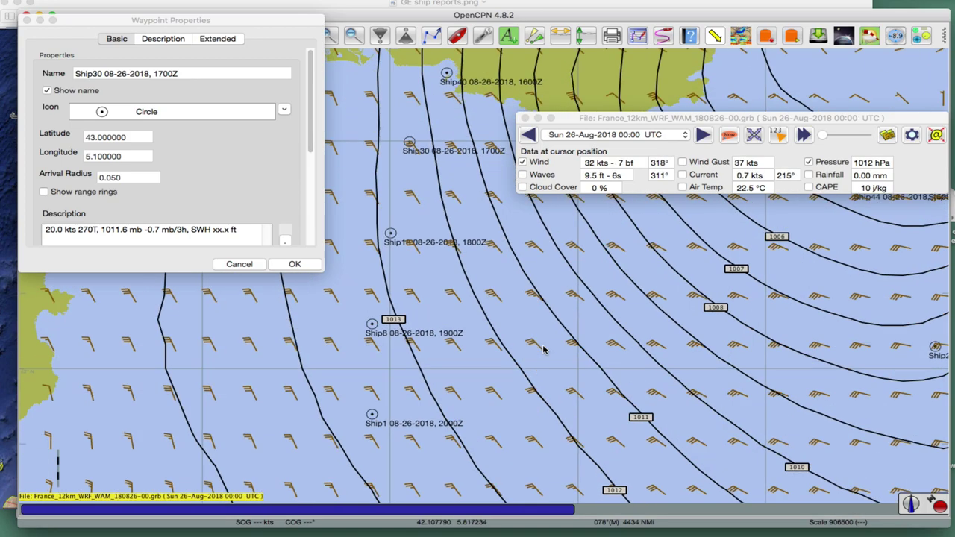
{"action": "scroll", "coordinate": [540, 329], "scroll_direction": "up", "scroll_amount": 1}
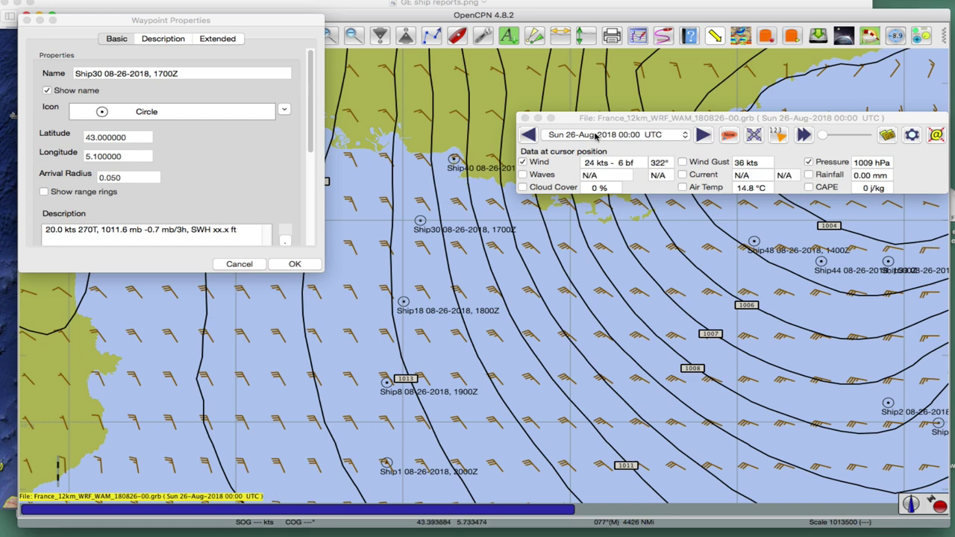
- Review the forecast time list again, leaving it at Sun 26-Aug-2018 00:00 UTC
{"action": "left_click", "coordinate": [595, 135]}
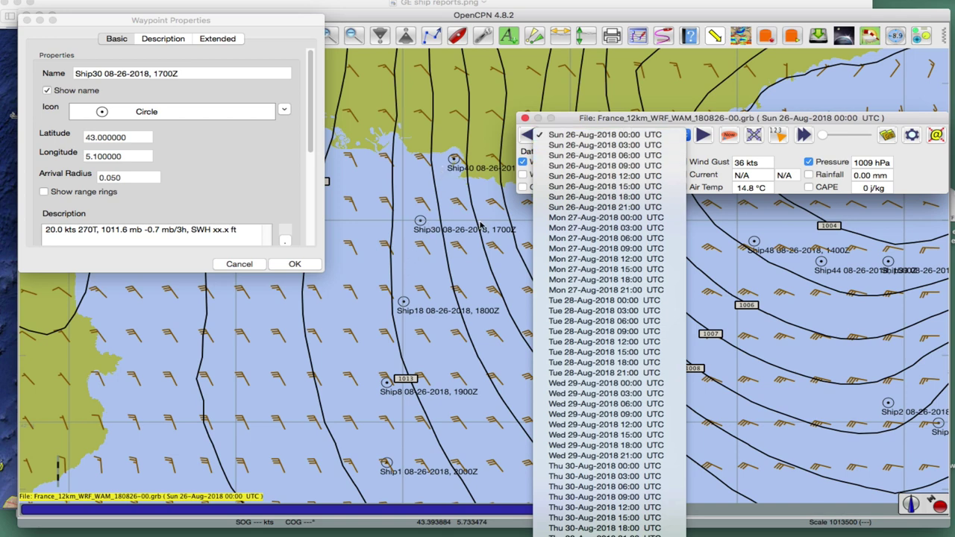
{"action": "left_click", "coordinate": [416, 181]}
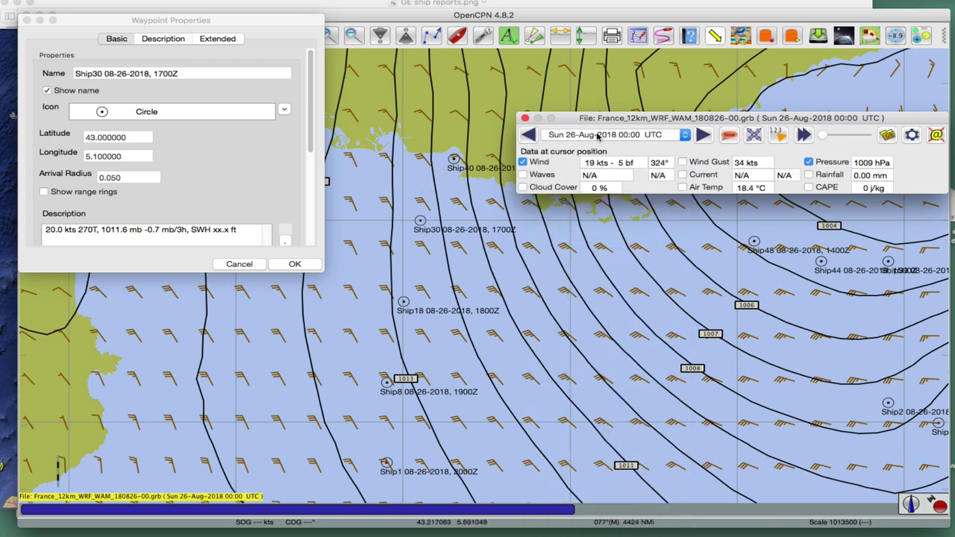
{"action": "left_click", "coordinate": [592, 136]}
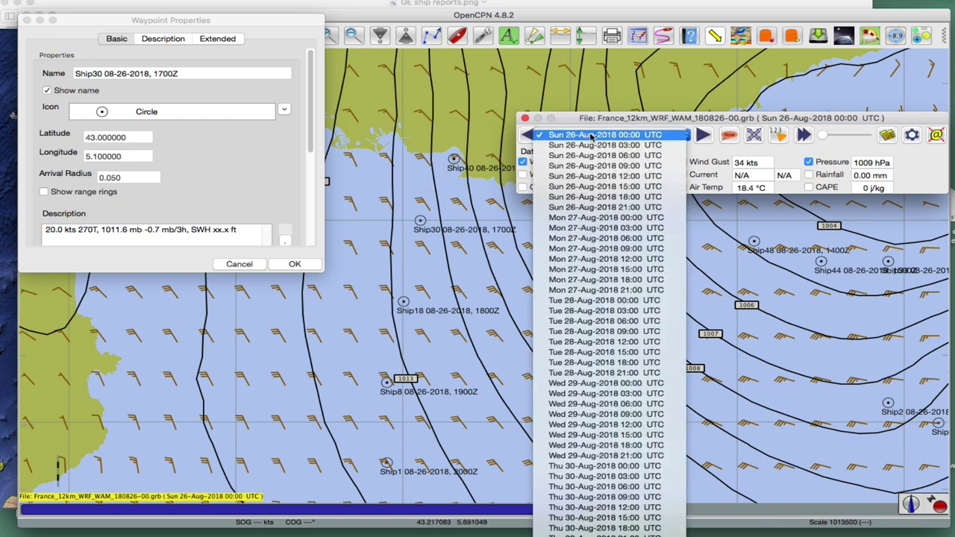
{"action": "left_click", "coordinate": [395, 271]}
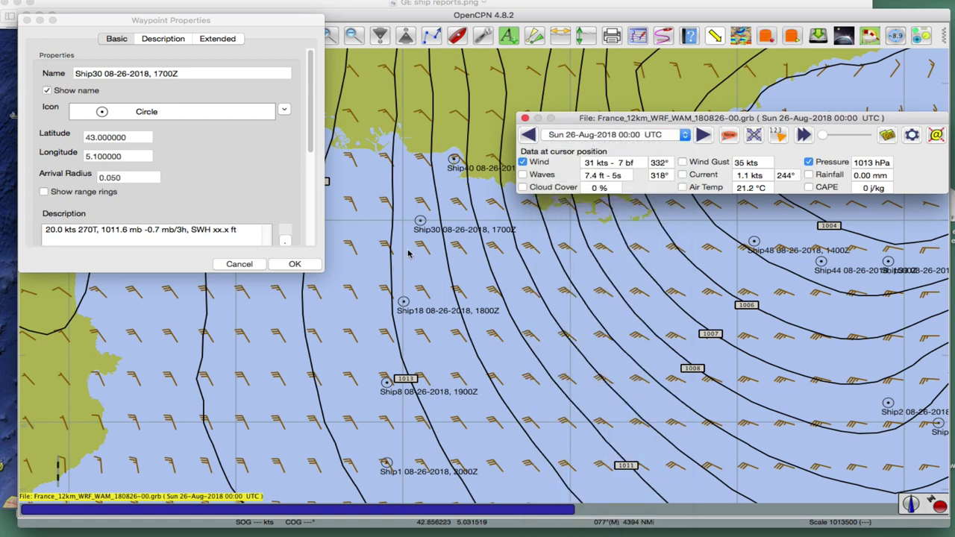
- Show Ship18's properties, set the GRIB forecast to Sun 26-Aug-2018 18:00 UTC, and centre Ship18
{"action": "double_click", "coordinate": [404, 303]}
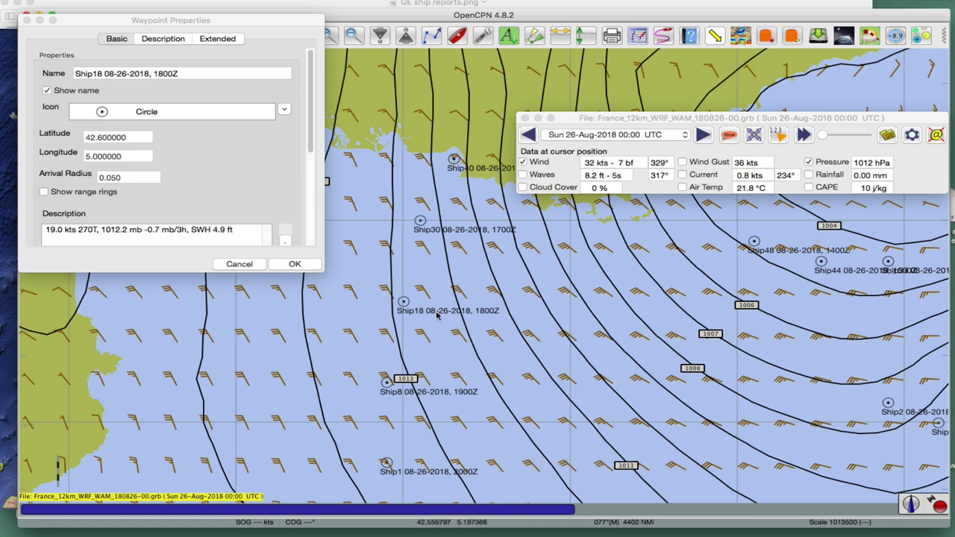
{"action": "left_click", "coordinate": [618, 136]}
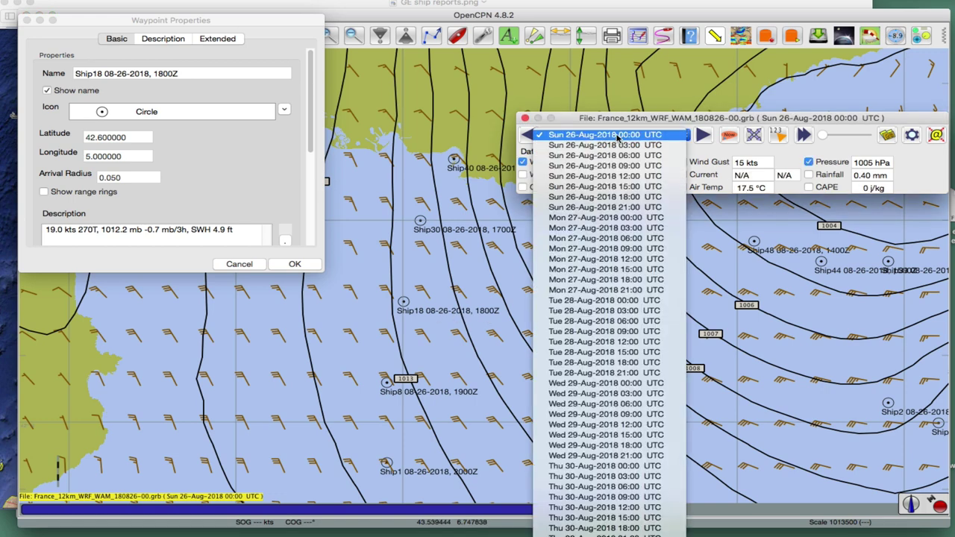
{"action": "left_click", "coordinate": [618, 197]}
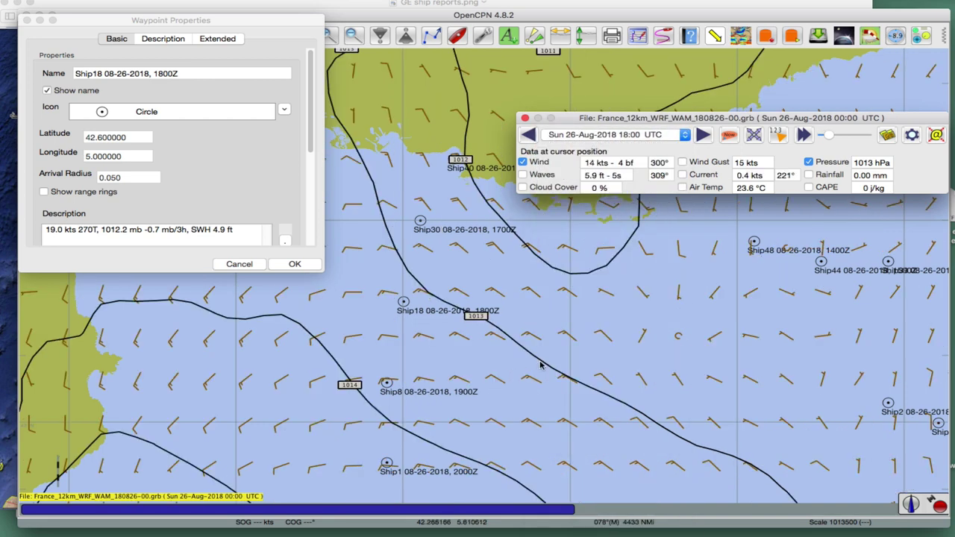
{"action": "left_click_drag", "start_coordinate": [551, 362], "coordinate": [599, 348]}
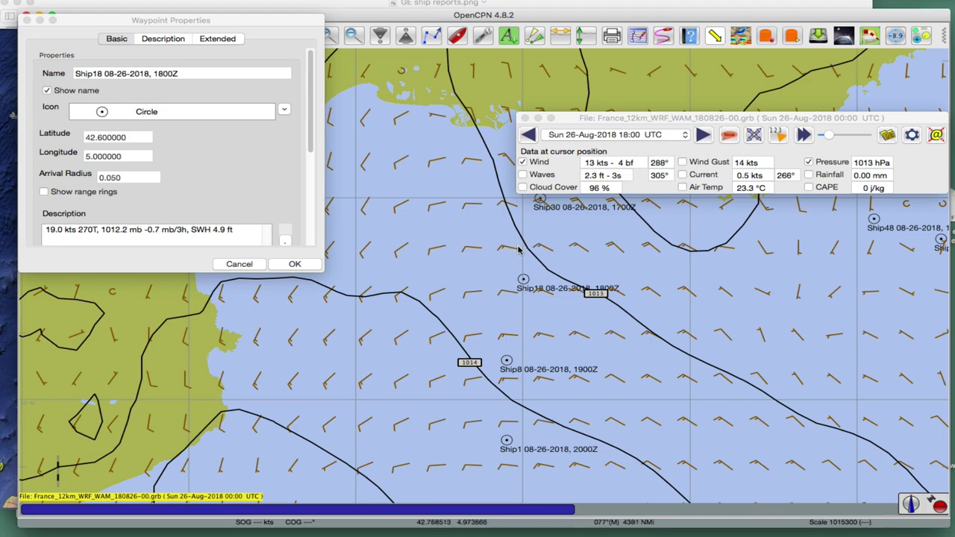
{"action": "scroll", "coordinate": [500, 276], "scroll_direction": "up", "scroll_amount": 2}
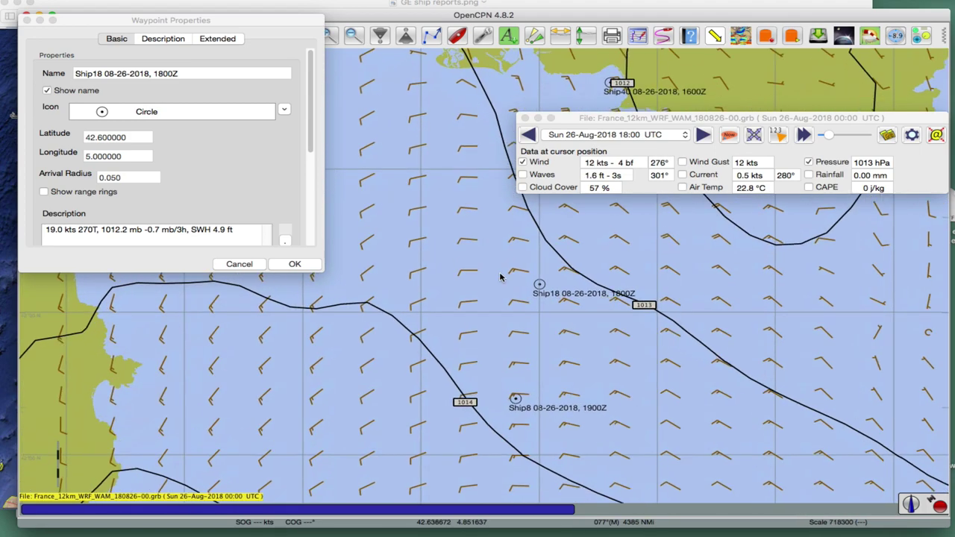
{"action": "scroll", "coordinate": [501, 277], "scroll_direction": "down", "scroll_amount": 2}
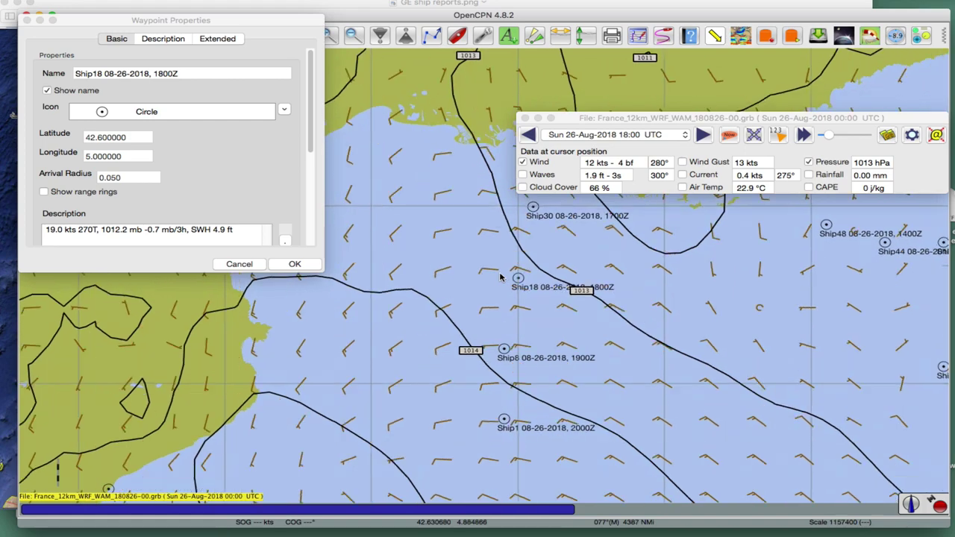
{"action": "scroll", "coordinate": [501, 277], "scroll_direction": "up", "scroll_amount": 1}
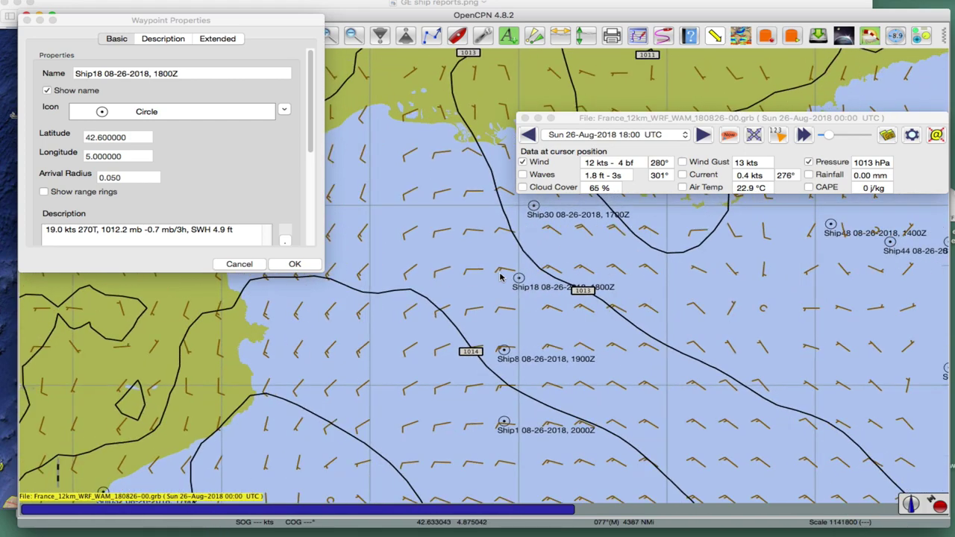
{"action": "scroll", "coordinate": [504, 277], "scroll_direction": "up", "scroll_amount": 2}
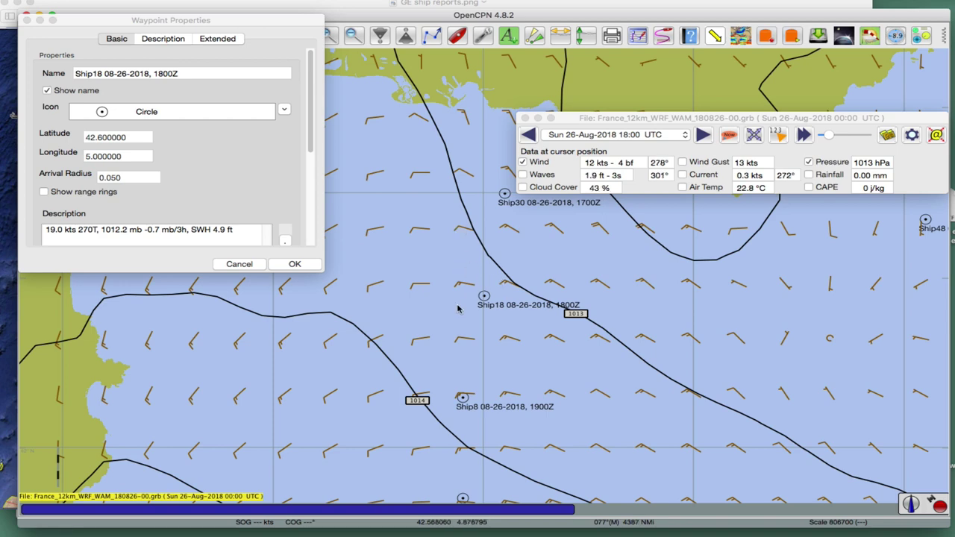
{"action": "scroll", "coordinate": [461, 306], "scroll_direction": "down", "scroll_amount": 1}
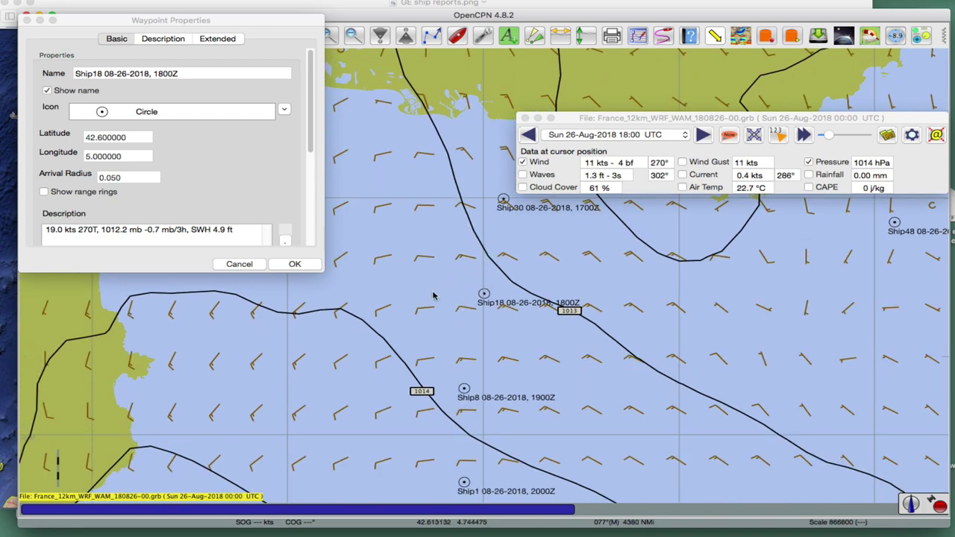
{"action": "scroll", "coordinate": [436, 297], "scroll_direction": "up", "scroll_amount": 2}
{"action": "scroll", "coordinate": [433, 296], "scroll_direction": "down", "scroll_amount": 3}
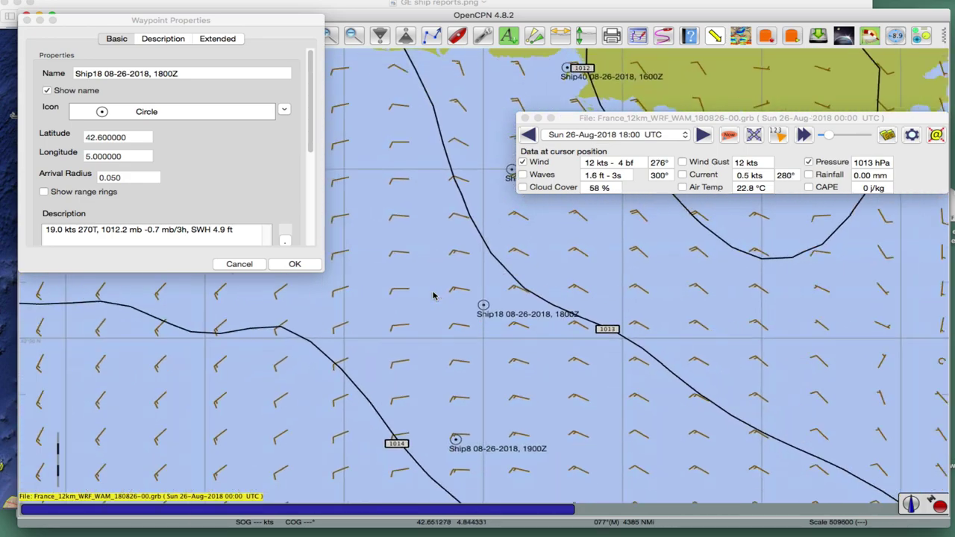
{"action": "scroll", "coordinate": [433, 296], "scroll_direction": "up", "scroll_amount": 4}
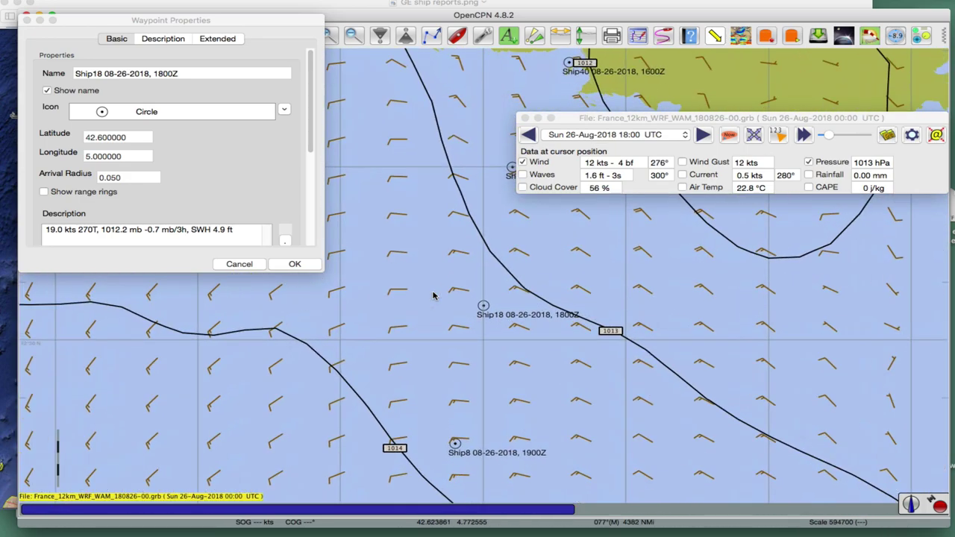
{"action": "scroll", "coordinate": [463, 283], "scroll_direction": "down", "scroll_amount": 1}
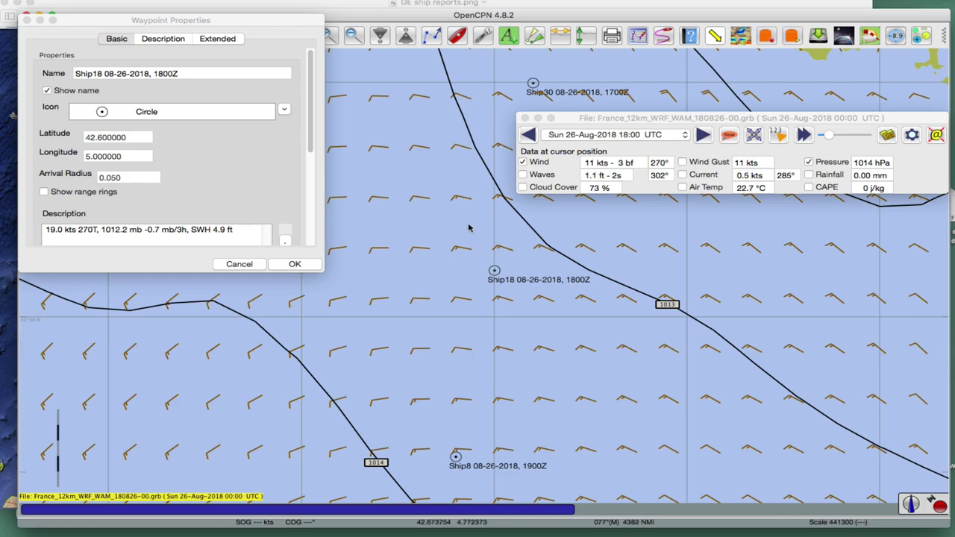
{"action": "scroll", "coordinate": [525, 387], "scroll_direction": "down", "scroll_amount": 5}
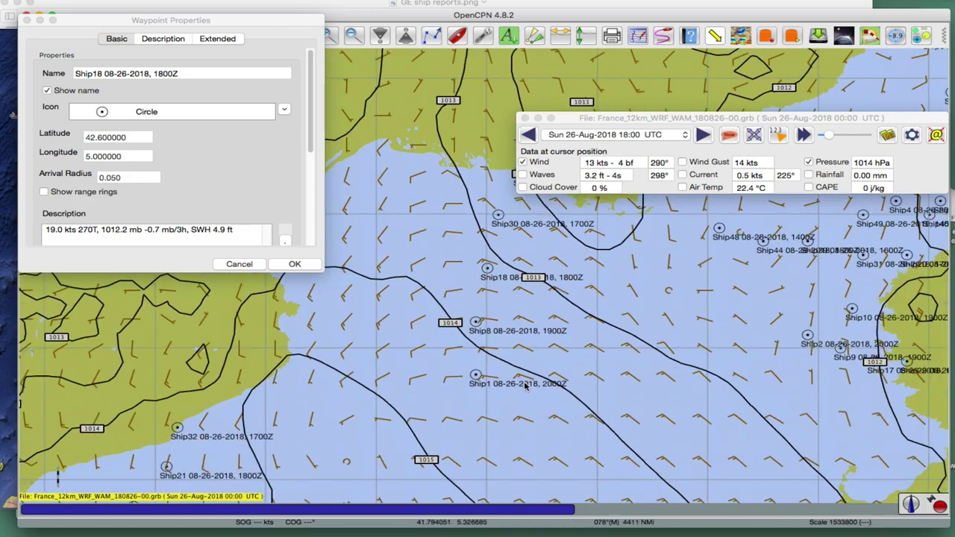
{"action": "scroll", "coordinate": [676, 297], "scroll_direction": "up", "scroll_amount": 3}
{"action": "scroll", "coordinate": [502, 334], "scroll_direction": "up", "scroll_amount": 2}
- Zoom in near Ship44, set the GRIB time to 15:00 UTC, and pan Ship44 to centre
{"action": "scroll", "coordinate": [501, 334], "scroll_direction": "up", "scroll_amount": 3}
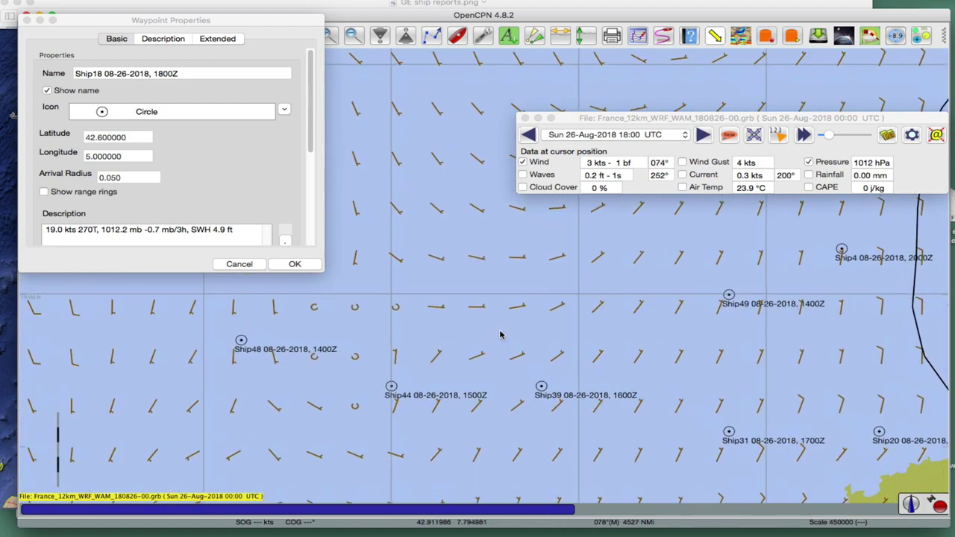
{"action": "scroll", "coordinate": [499, 390], "scroll_direction": "up", "scroll_amount": 2}
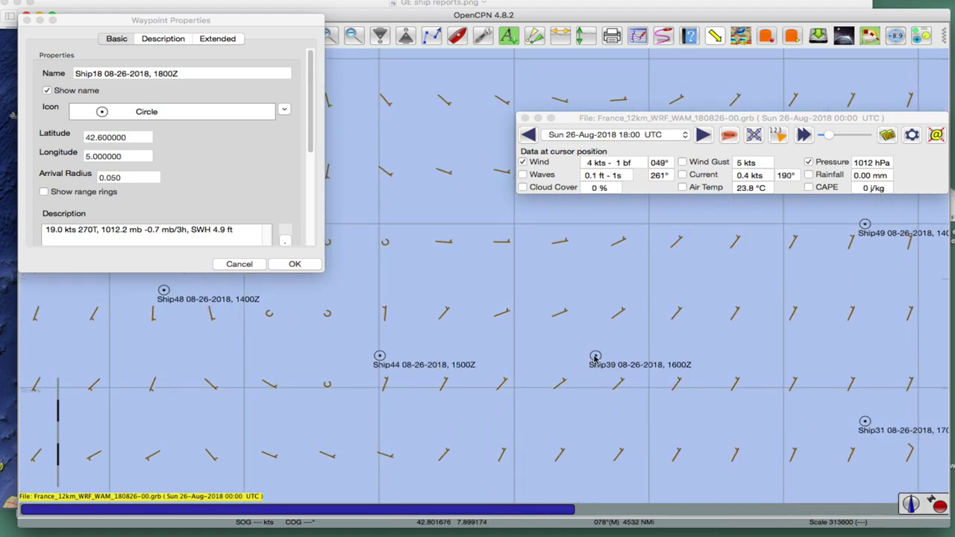
{"action": "left_click", "coordinate": [641, 136]}
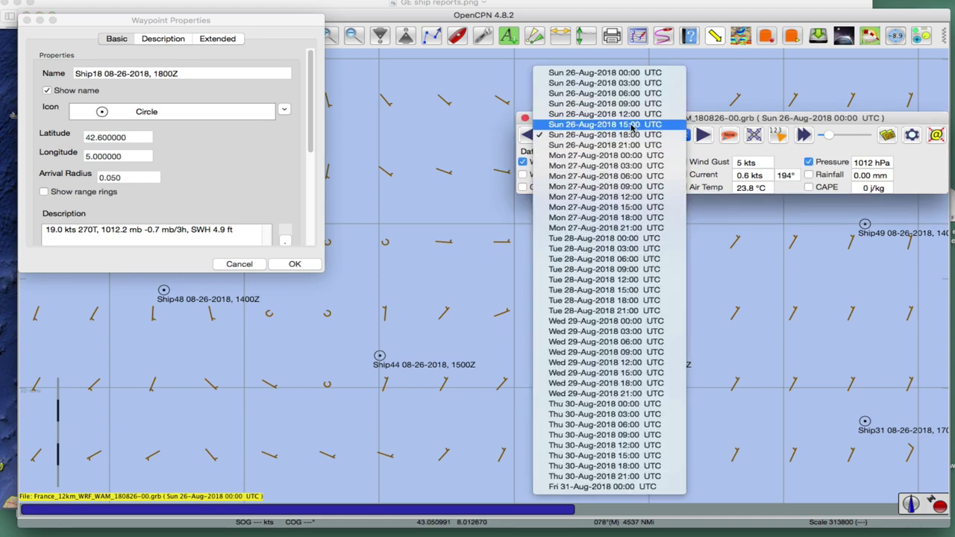
{"action": "left_click", "coordinate": [630, 125]}
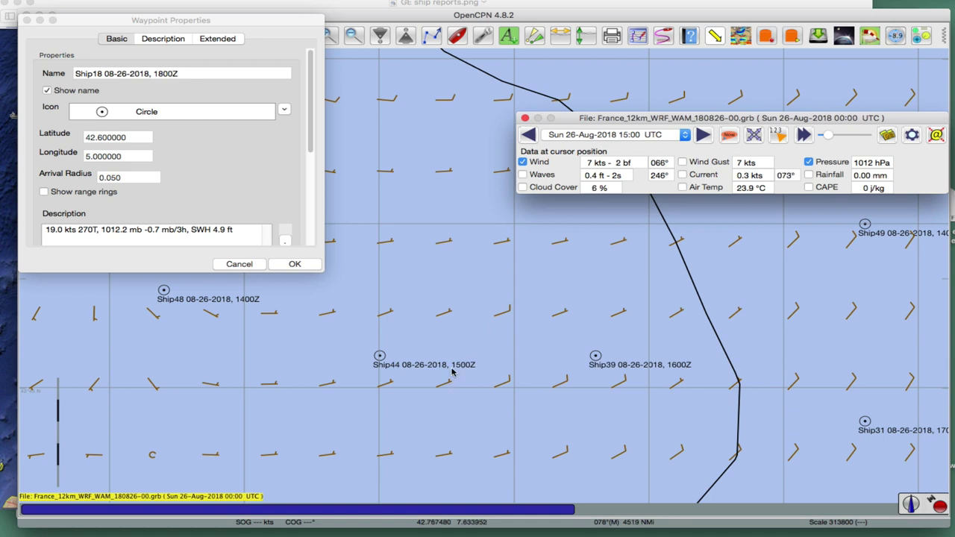
{"action": "scroll", "coordinate": [482, 341], "scroll_direction": "left", "scroll_amount": 5}
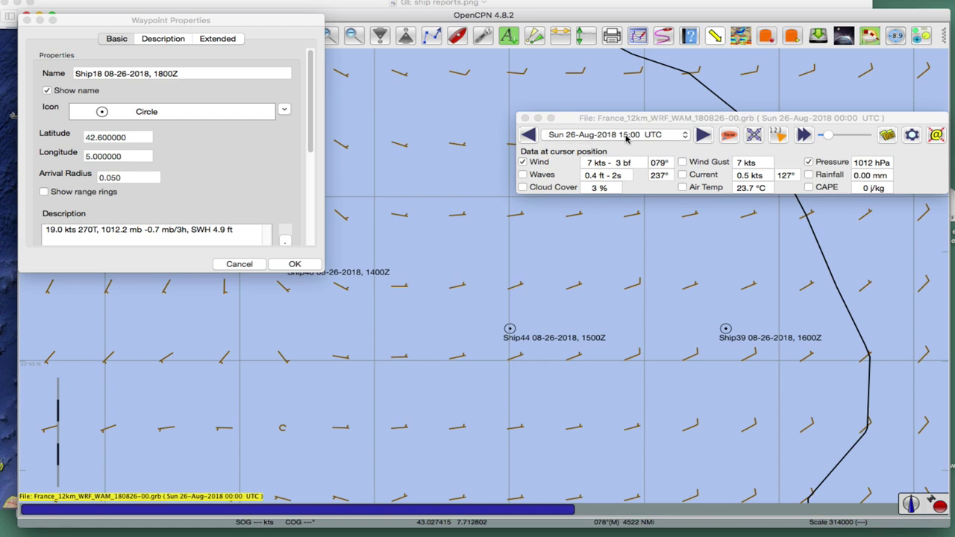
- Show the Ship44 1500Z waypoint properties: 4.1 kts 290T, 1011.2 mb
{"action": "double_click", "coordinate": [510, 330]}
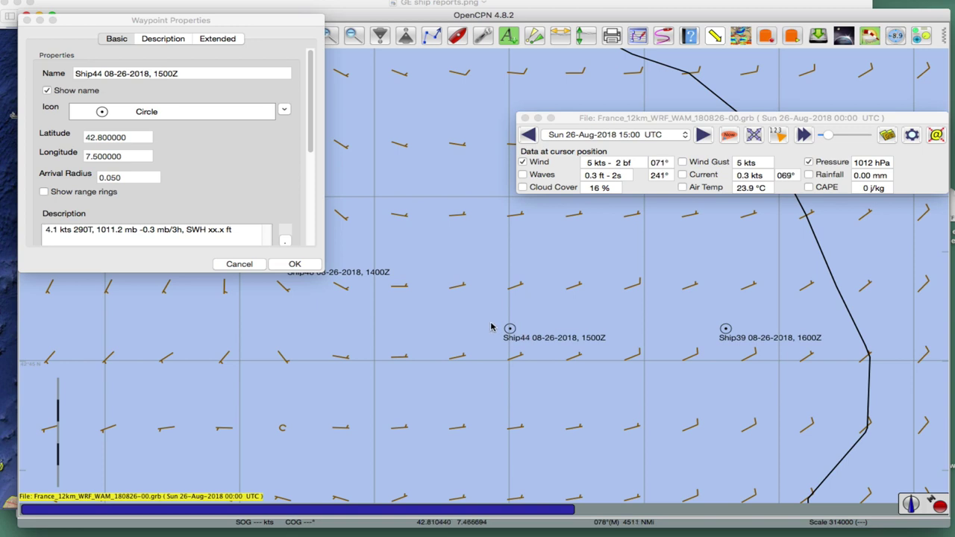
{"action": "scroll", "coordinate": [450, 353], "scroll_direction": "down", "scroll_amount": 5}
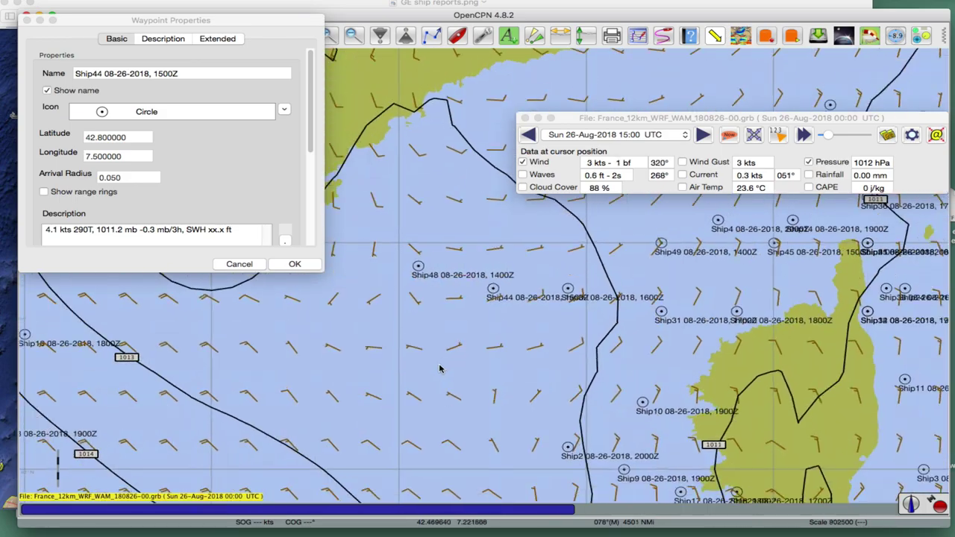
{"action": "scroll", "coordinate": [440, 367], "scroll_direction": "down", "scroll_amount": 3}
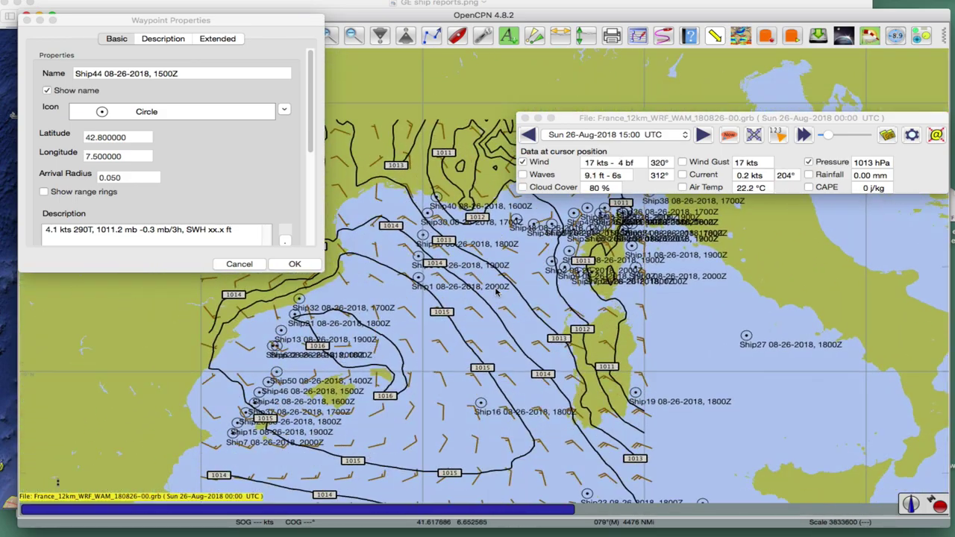
{"action": "scroll", "coordinate": [487, 314], "scroll_direction": "up", "scroll_amount": 2}
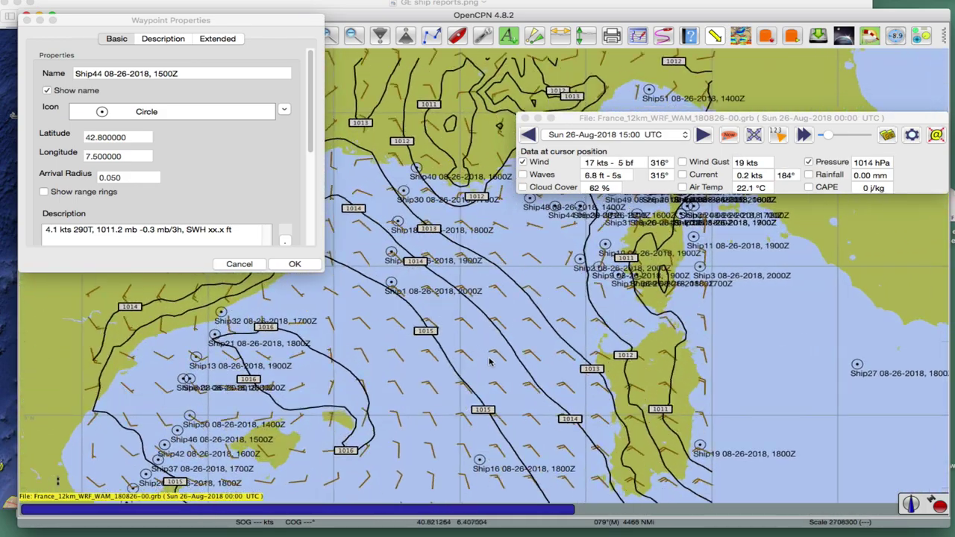
{"action": "scroll", "coordinate": [514, 335], "scroll_direction": "up", "scroll_amount": 2}
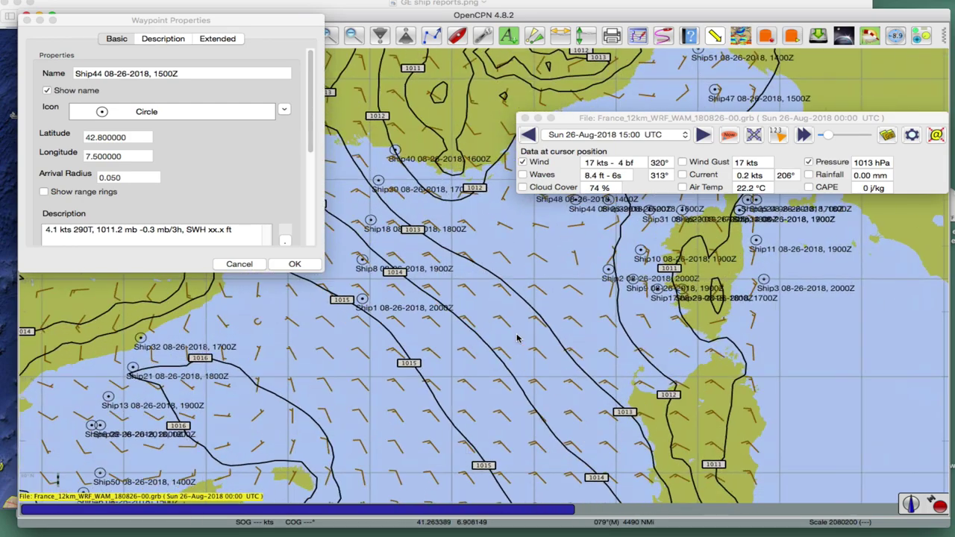
{"action": "scroll", "coordinate": [510, 346], "scroll_direction": "down", "scroll_amount": 2}
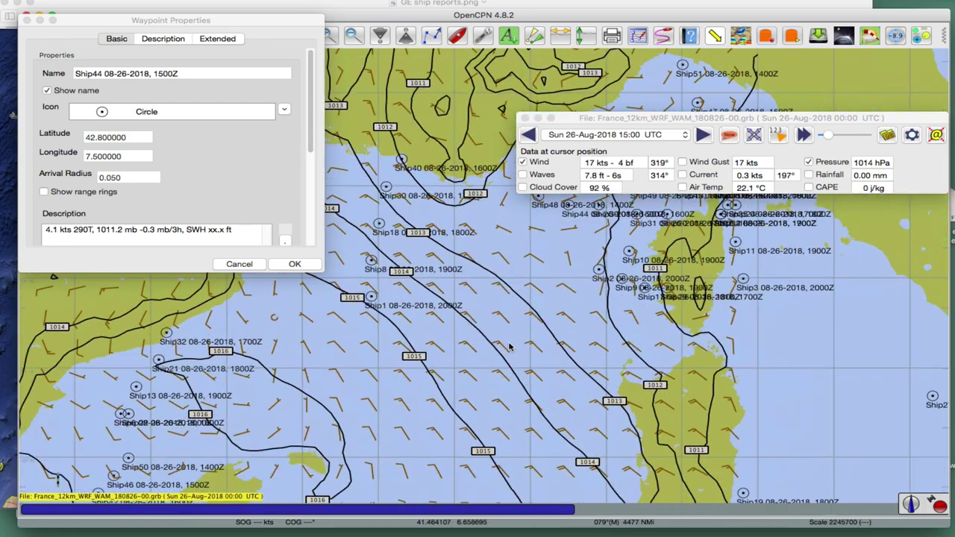
{"action": "scroll", "coordinate": [509, 346], "scroll_direction": "up", "scroll_amount": 1}
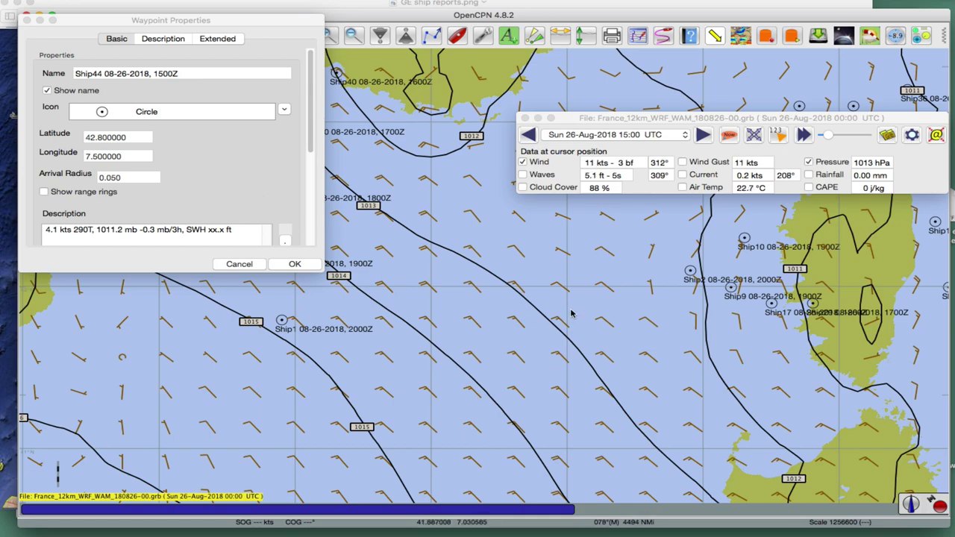
{"action": "scroll", "coordinate": [619, 347], "scroll_direction": "down", "scroll_amount": 1}
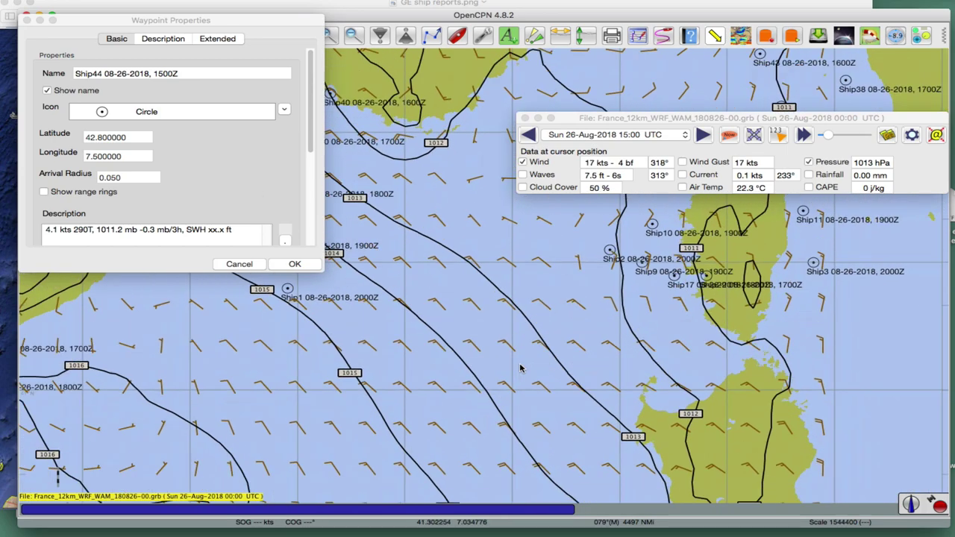
{"action": "scroll", "coordinate": [520, 370], "scroll_direction": "down", "scroll_amount": 1}
{"action": "scroll", "coordinate": [520, 370], "scroll_direction": "up", "scroll_amount": 1}
{"action": "scroll", "coordinate": [589, 370], "scroll_direction": "down", "scroll_amount": 1}
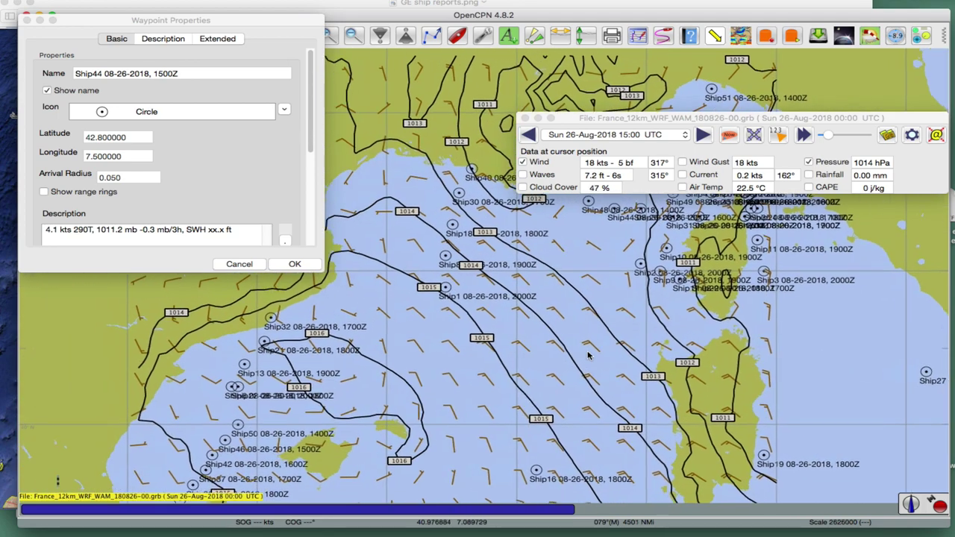